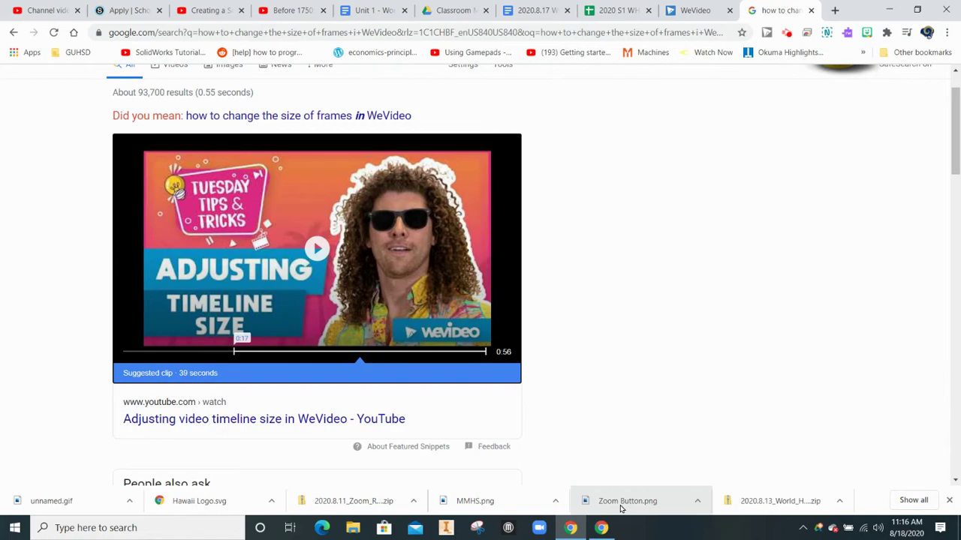
Bring up the Unit 1 - World in 1750 document at its English Civil War (1642-1651) section.
{"action": "left_click", "coordinate": [379, 11]}
{"action": "scroll", "coordinate": [527, 259], "scroll_direction": "down", "scroll_amount": 5}
{"action": "scroll", "coordinate": [527, 255], "scroll_direction": "down", "scroll_amount": 5}
{"action": "scroll", "coordinate": [527, 252], "scroll_direction": "down", "scroll_amount": 5}
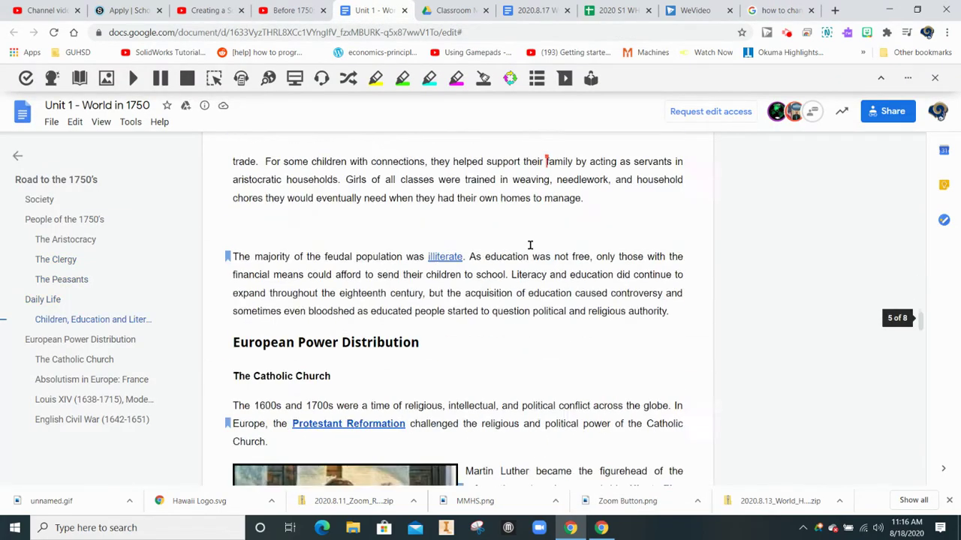
{"action": "scroll", "coordinate": [528, 248], "scroll_direction": "down", "scroll_amount": 5}
{"action": "scroll", "coordinate": [529, 248], "scroll_direction": "down", "scroll_amount": 5}
{"action": "scroll", "coordinate": [527, 248], "scroll_direction": "down", "scroll_amount": 5}
{"action": "scroll", "coordinate": [526, 248], "scroll_direction": "down", "scroll_amount": 5}
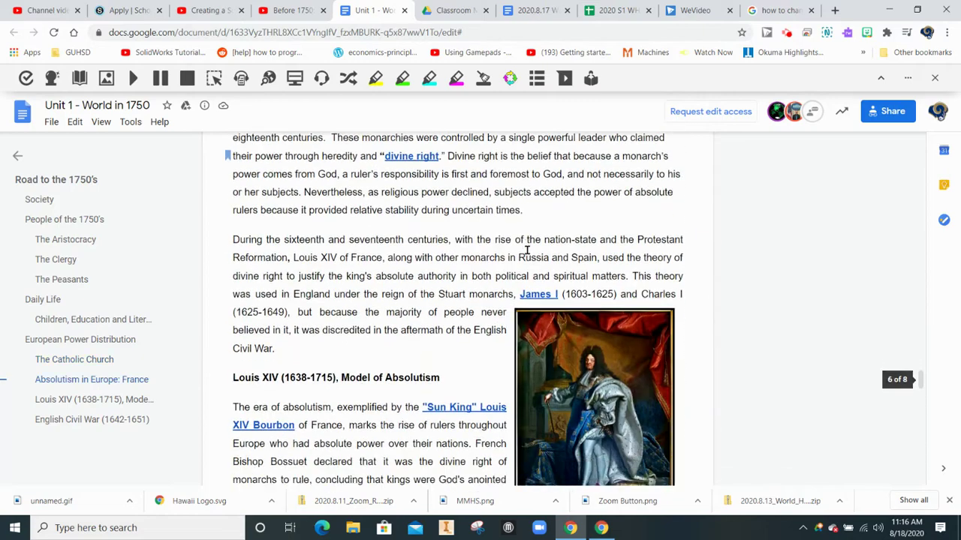
{"action": "scroll", "coordinate": [527, 248], "scroll_direction": "down", "scroll_amount": 5}
{"action": "scroll", "coordinate": [527, 248], "scroll_direction": "down", "scroll_amount": 5}
{"action": "scroll", "coordinate": [527, 248], "scroll_direction": "down", "scroll_amount": 3}
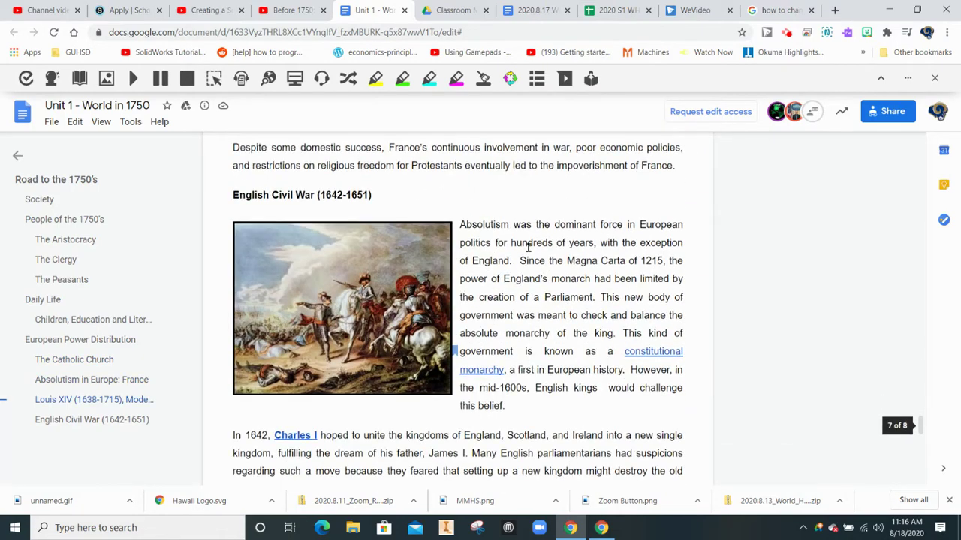
{"action": "scroll", "coordinate": [528, 248], "scroll_direction": "down", "scroll_amount": 2}
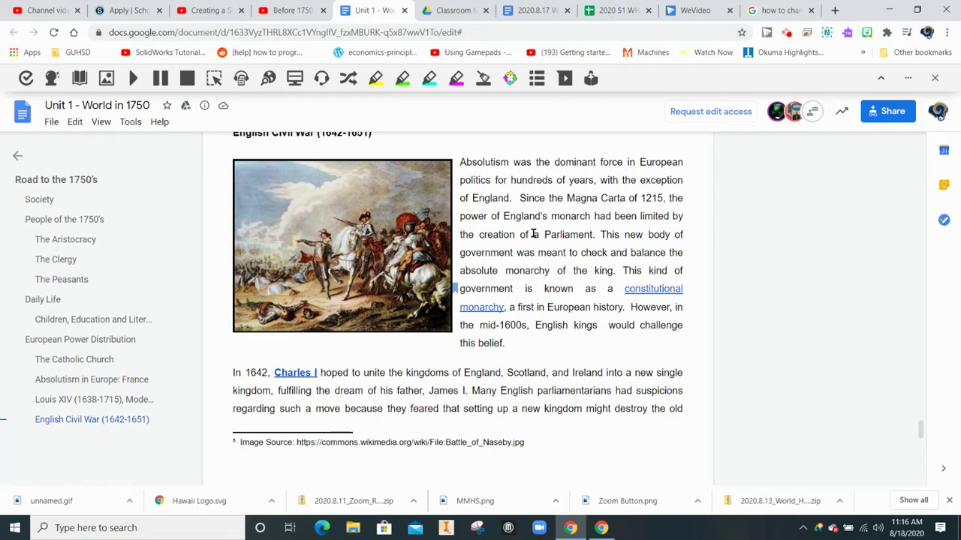
{"action": "scroll", "coordinate": [533, 235], "scroll_direction": "down", "scroll_amount": 1}
{"action": "scroll", "coordinate": [533, 235], "scroll_direction": "down", "scroll_amount": 2}
{"action": "scroll", "coordinate": [533, 235], "scroll_direction": "down", "scroll_amount": 2}
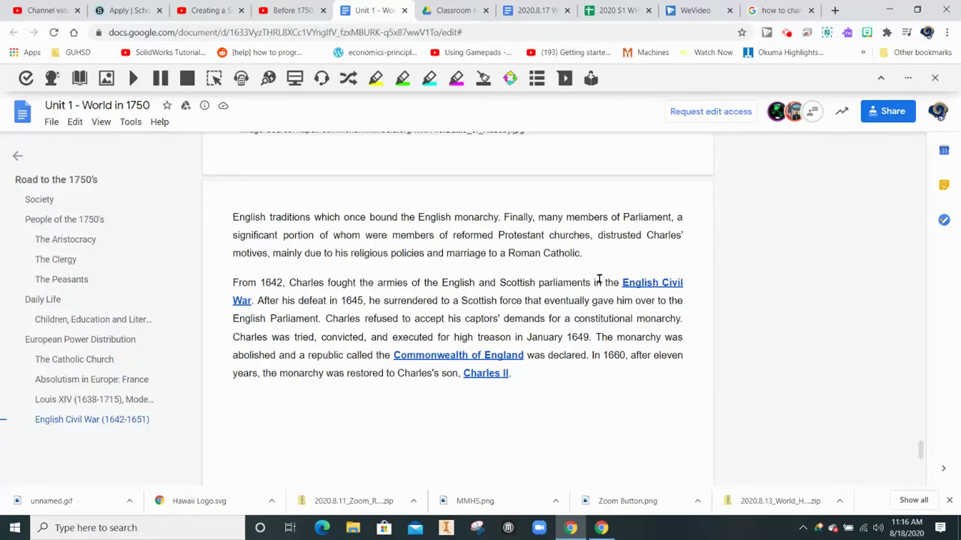
{"action": "scroll", "coordinate": [599, 279], "scroll_direction": "up", "scroll_amount": 3}
{"action": "scroll", "coordinate": [598, 279], "scroll_direction": "up", "scroll_amount": 1}
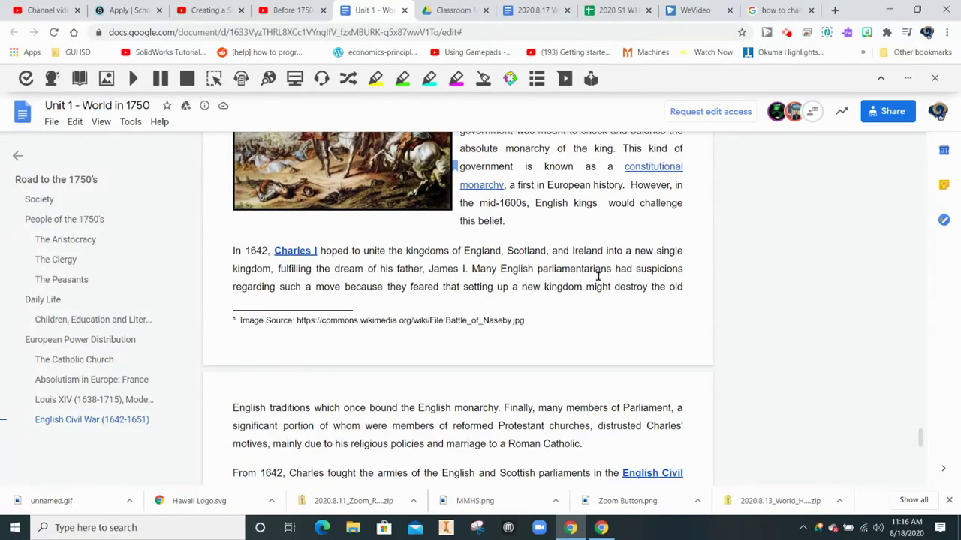
{"action": "scroll", "coordinate": [598, 278], "scroll_direction": "up", "scroll_amount": 2}
{"action": "scroll", "coordinate": [598, 278], "scroll_direction": "up", "scroll_amount": 1}
{"action": "scroll", "coordinate": [598, 278], "scroll_direction": "up", "scroll_amount": 1}
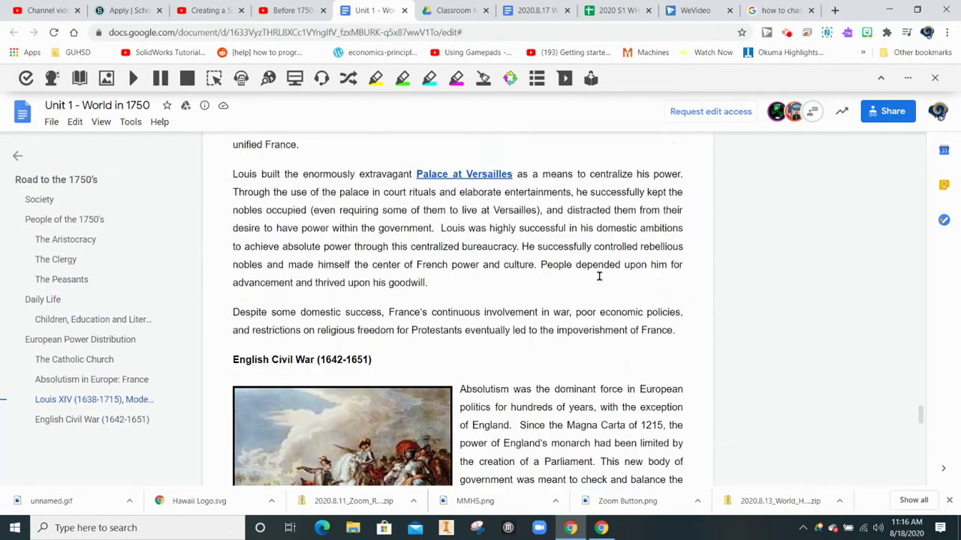
{"action": "scroll", "coordinate": [599, 276], "scroll_direction": "down", "scroll_amount": 3}
{"action": "scroll", "coordinate": [602, 274], "scroll_direction": "down", "scroll_amount": 1}
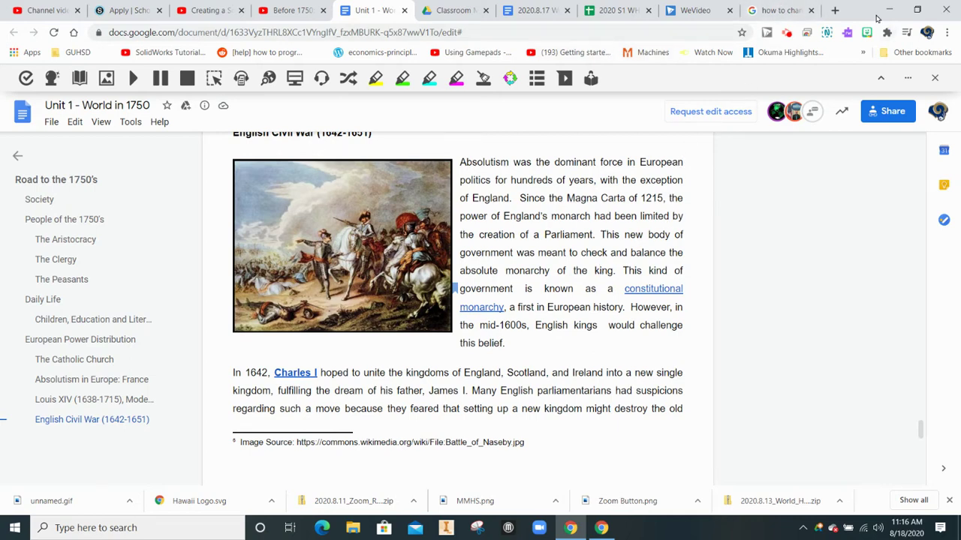
Search 'PADLET' in a new tab, log in to Padlet, and start making a new padlet.
{"action": "left_click", "coordinate": [835, 10]}
{"action": "left_click", "coordinate": [538, 33]}
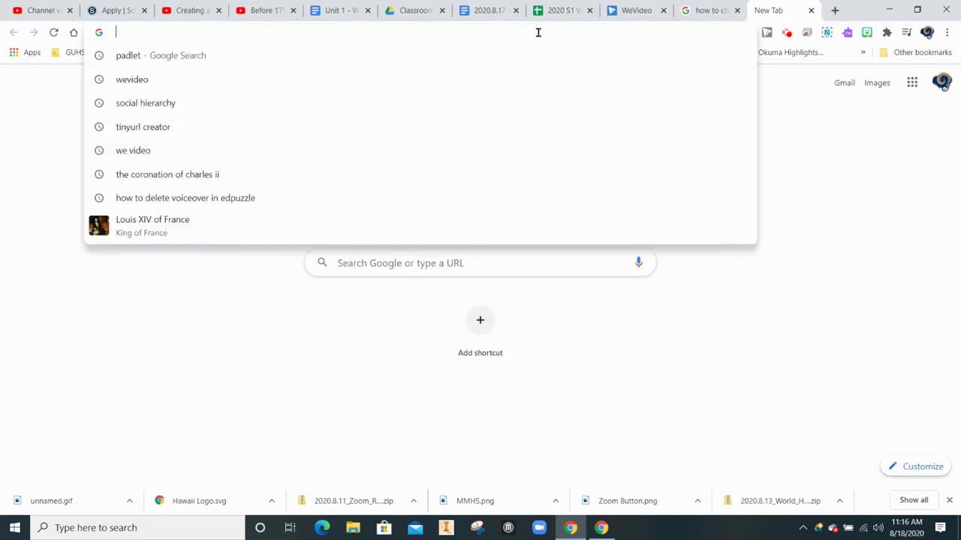
{"action": "type", "text": "PADLE"}
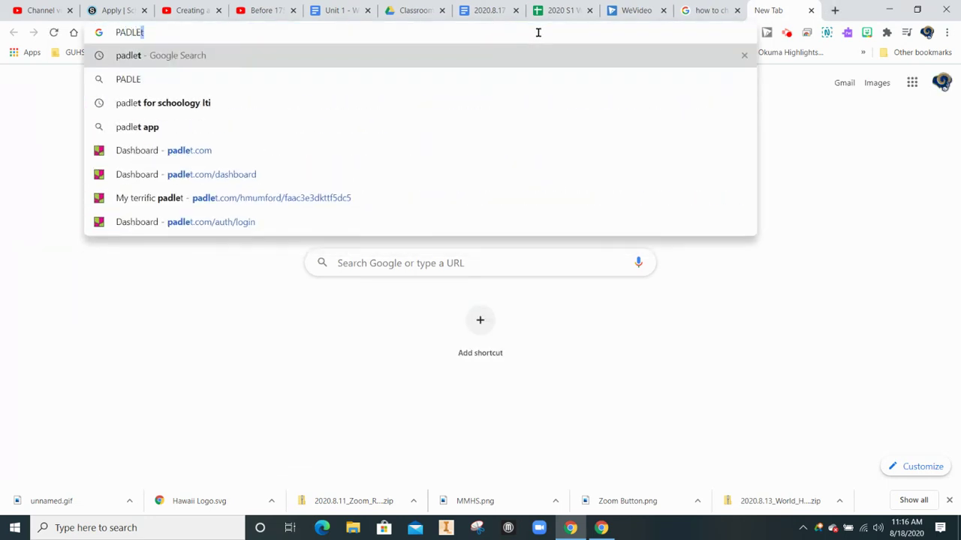
{"action": "type", "text": "T"}
{"action": "key", "text": "Return"}
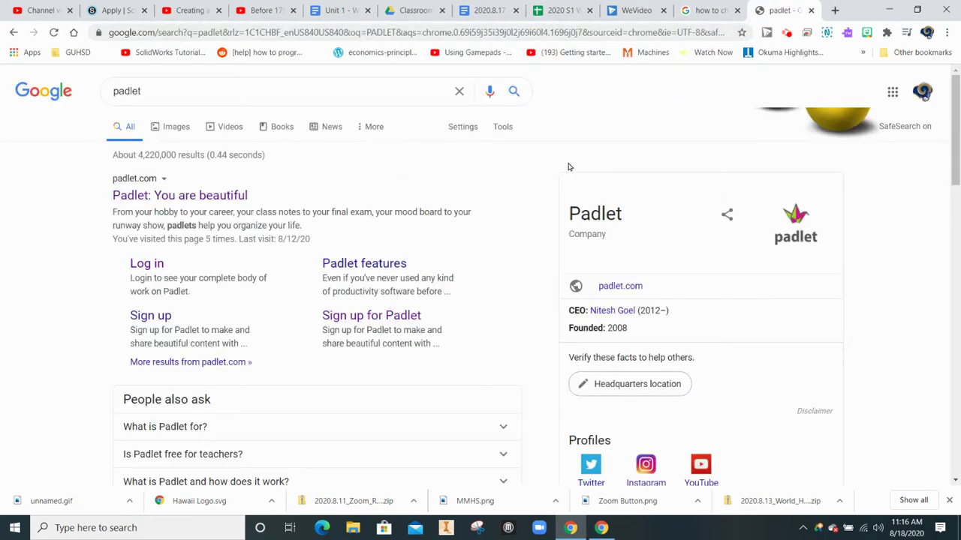
{"action": "left_click", "coordinate": [147, 264]}
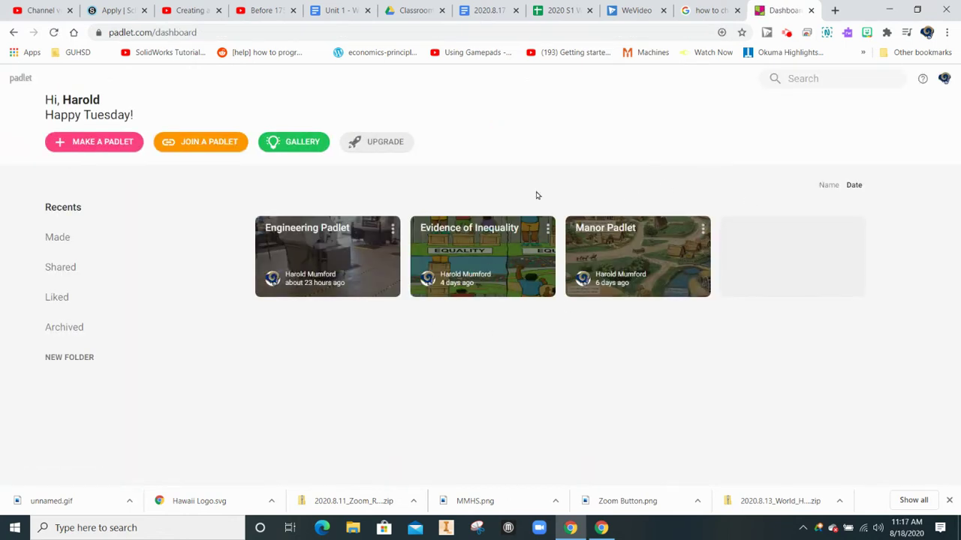
{"action": "left_click", "coordinate": [116, 143]}
Select the Timeline layout from the padlet templates.
{"action": "scroll", "coordinate": [863, 289], "scroll_direction": "down", "scroll_amount": 2}
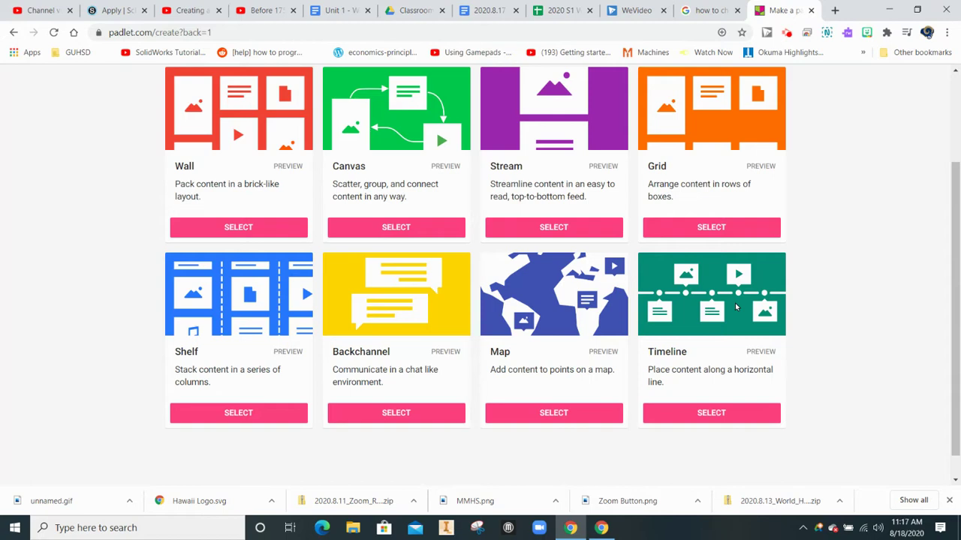
{"action": "left_click", "coordinate": [732, 411]}
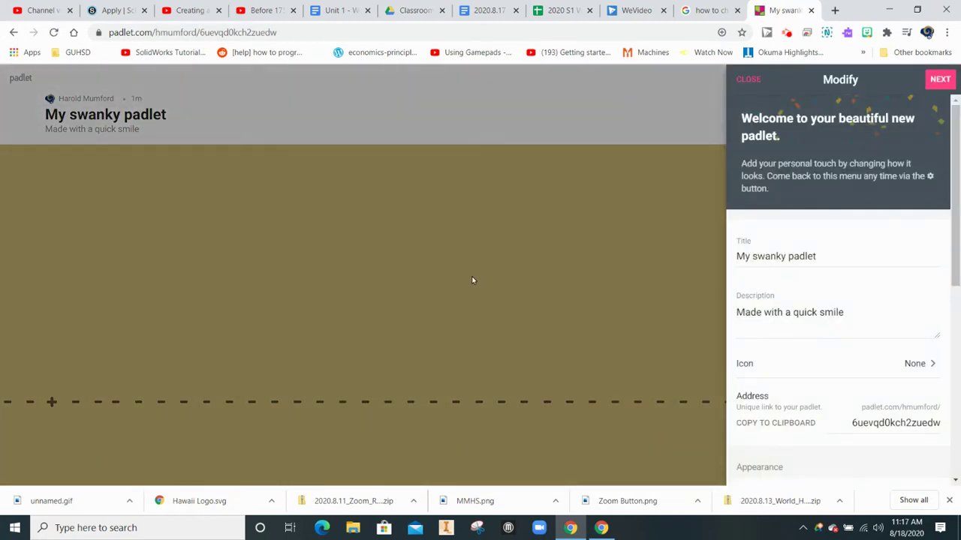
Title the timeline padlet 'English Civil War' and finish its settings.
{"action": "left_click", "coordinate": [829, 252]}
{"action": "key", "text": "BackSpace"}
{"action": "key", "text": "BackSpace"}
{"action": "key", "text": "BackSpace"}
{"action": "key", "text": "BackSpace"}
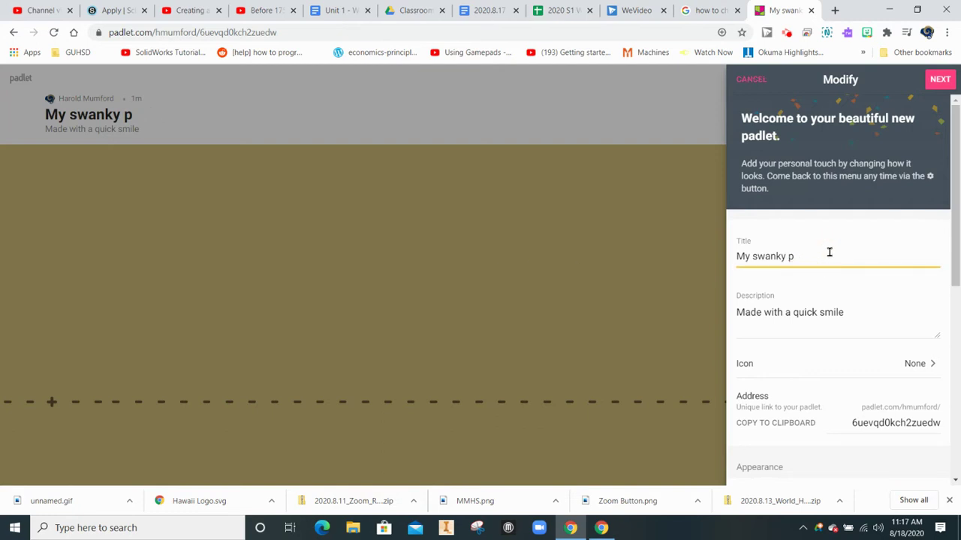
{"action": "key", "text": "BackSpace"}
{"action": "key", "text": "BackSpace"}
{"action": "key", "text": "BackSpace"}
{"action": "type", "text": "eN"}
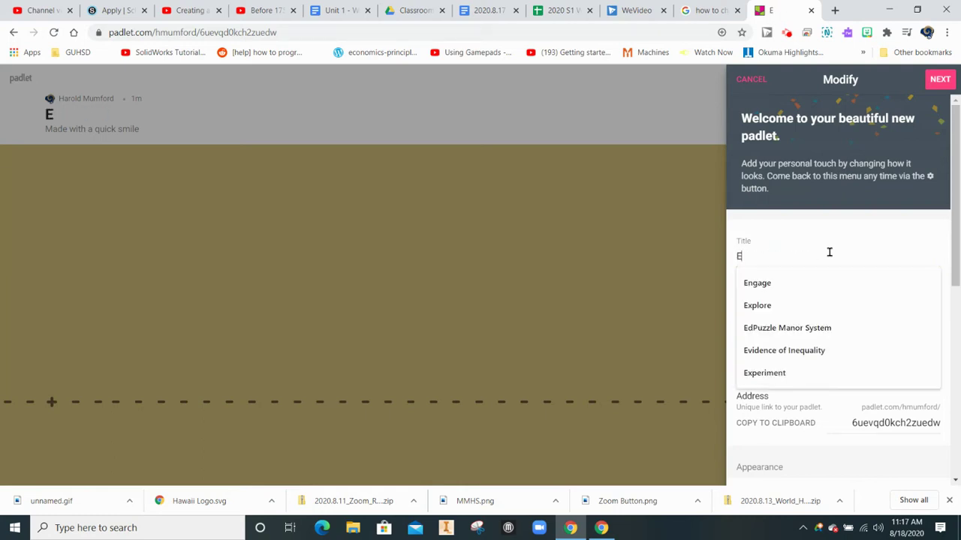
{"action": "type", "text": "nglish C"}
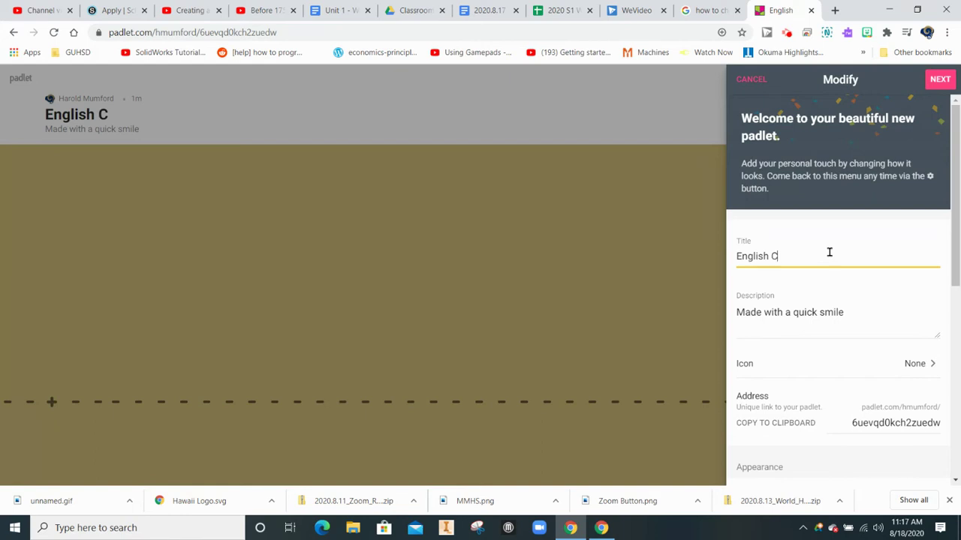
{"action": "type", "text": "ivil War"}
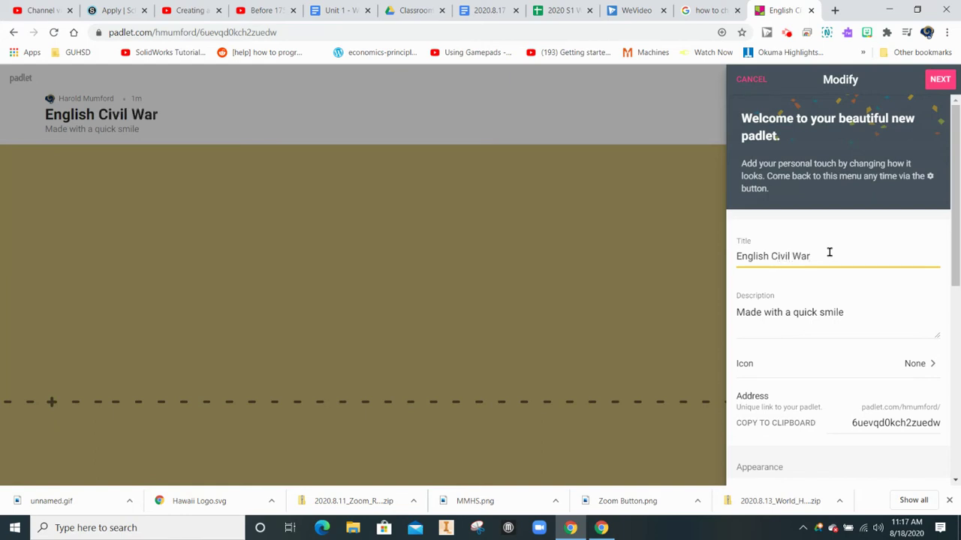
{"action": "scroll", "coordinate": [929, 345], "scroll_direction": "down", "scroll_amount": 3}
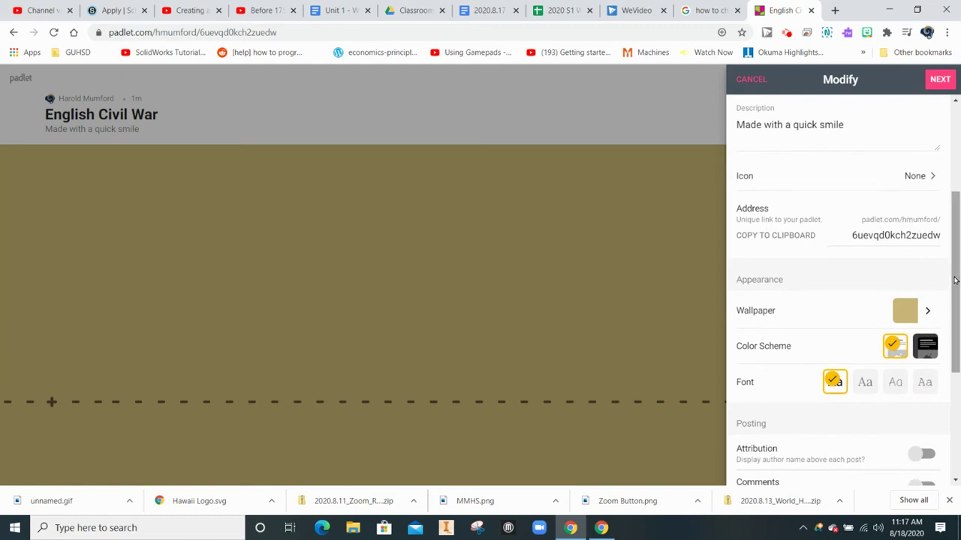
{"action": "left_click_drag", "start_coordinate": [957, 268], "coordinate": [956, 323]}
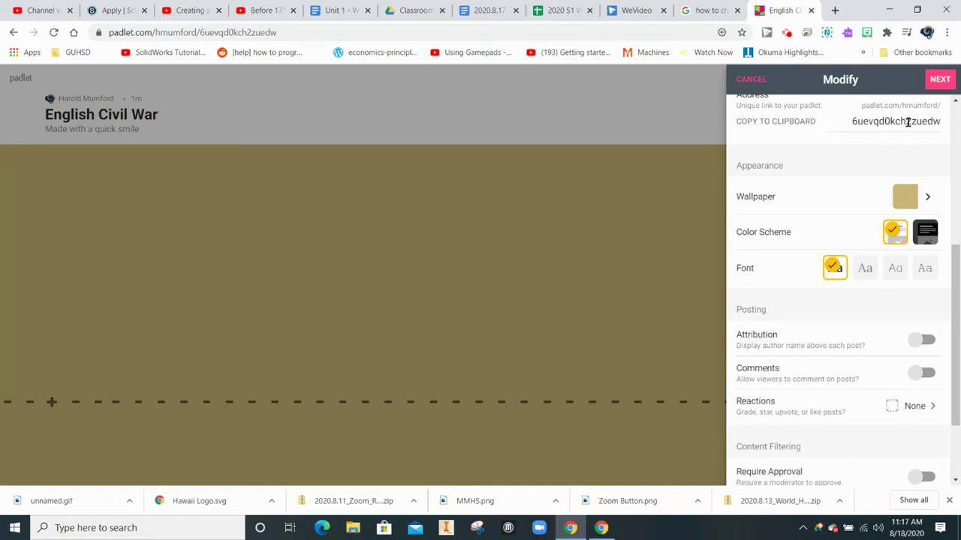
{"action": "left_click", "coordinate": [941, 80]}
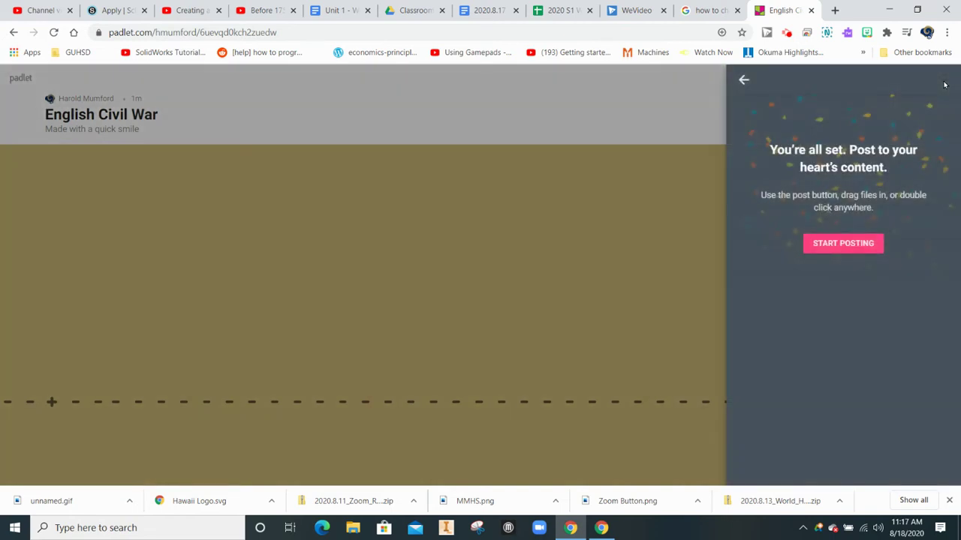
Close the Padlet setup panel, then select the year 1215 in the document's English Civil War section.
{"action": "left_click", "coordinate": [863, 251]}
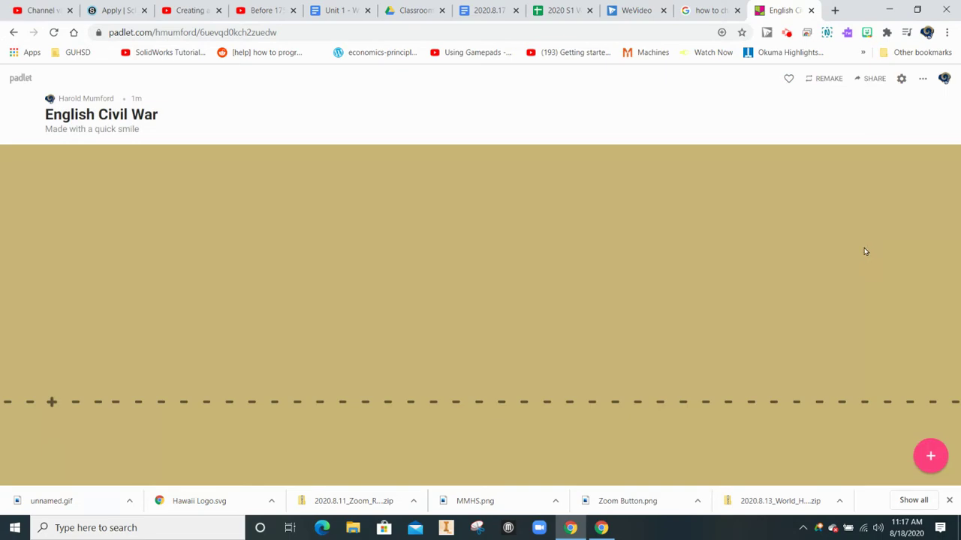
{"action": "left_click", "coordinate": [349, 15]}
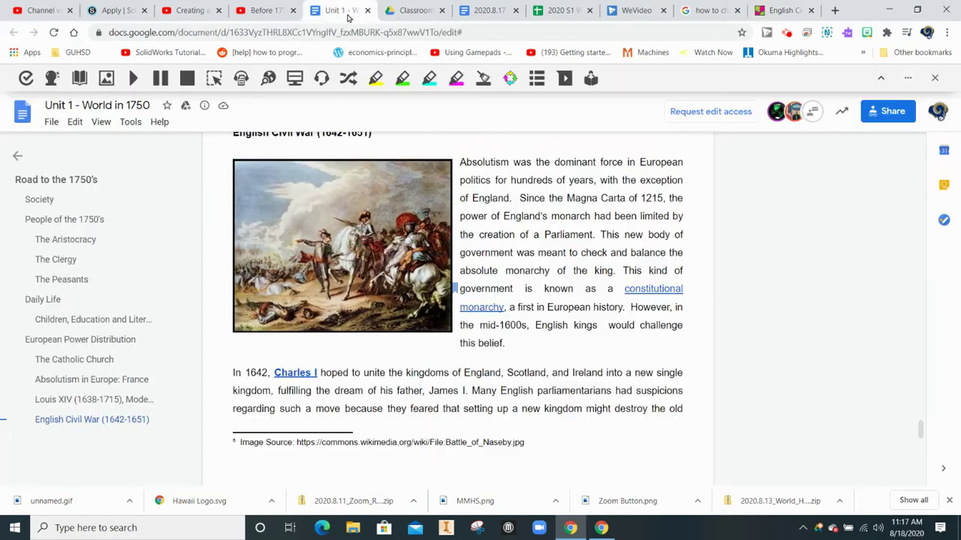
{"action": "scroll", "coordinate": [462, 305], "scroll_direction": "up", "scroll_amount": 4}
{"action": "scroll", "coordinate": [462, 307], "scroll_direction": "down", "scroll_amount": 2}
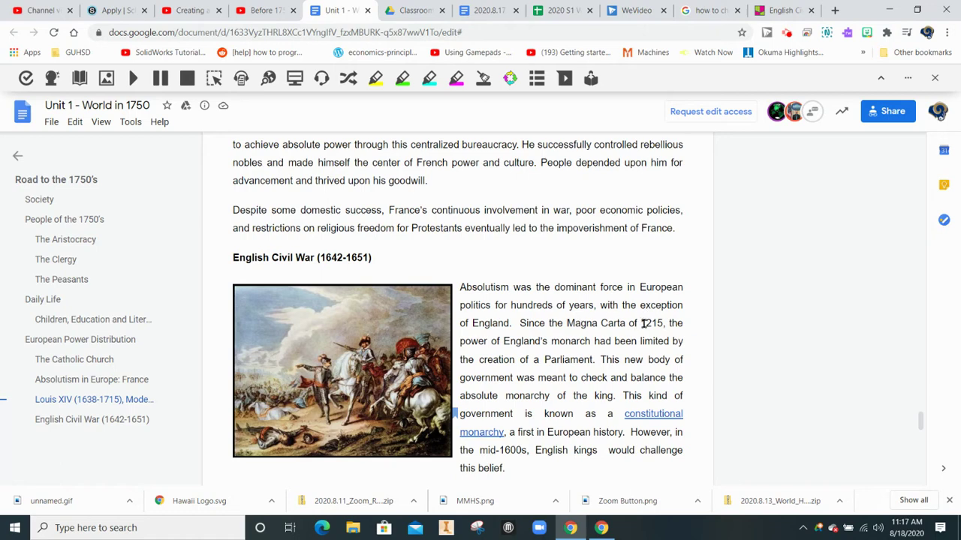
{"action": "left_click_drag", "start_coordinate": [641, 323], "coordinate": [658, 323]}
{"action": "left_click_drag", "start_coordinate": [639, 323], "coordinate": [665, 324]}
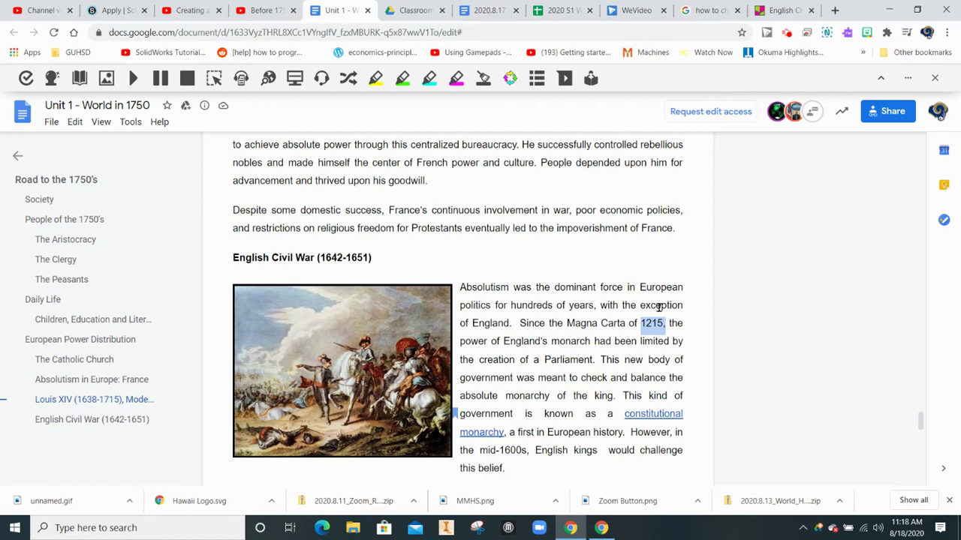
Add a timeline post titled 1215 reading 'The Magna Carta establishes Parliament'.
{"action": "left_click", "coordinate": [780, 11]}
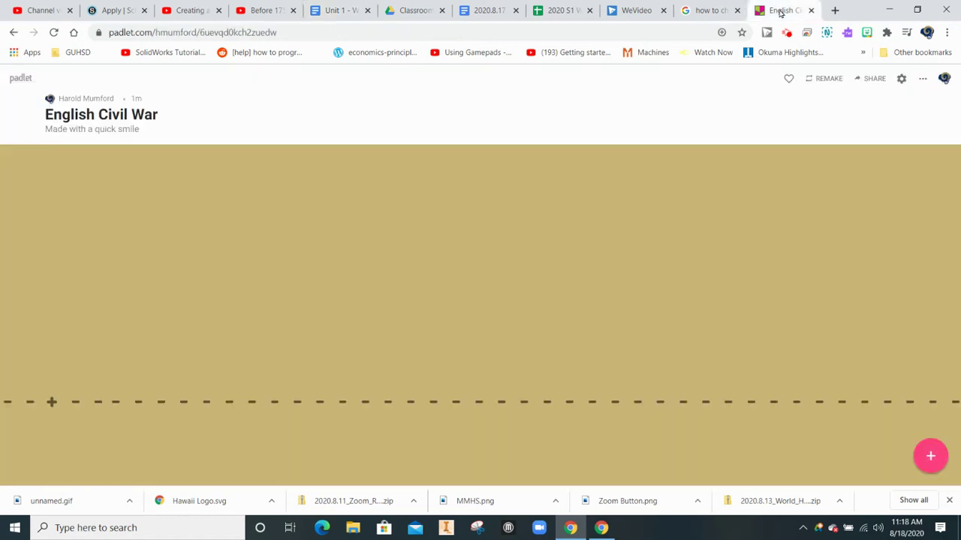
{"action": "left_click", "coordinate": [932, 459]}
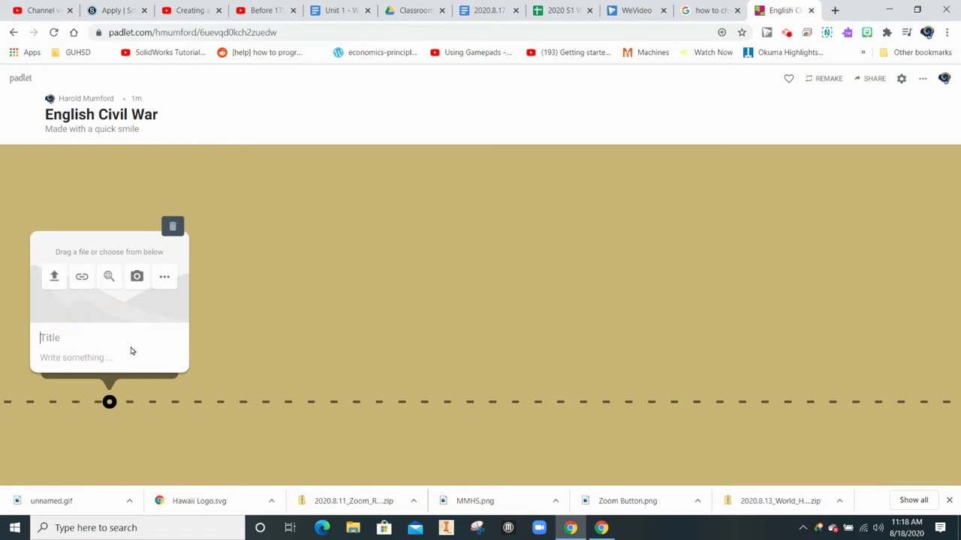
{"action": "type", "text": "1215"}
{"action": "left_click", "coordinate": [89, 356]}
{"action": "type", "text": "he Magn"}
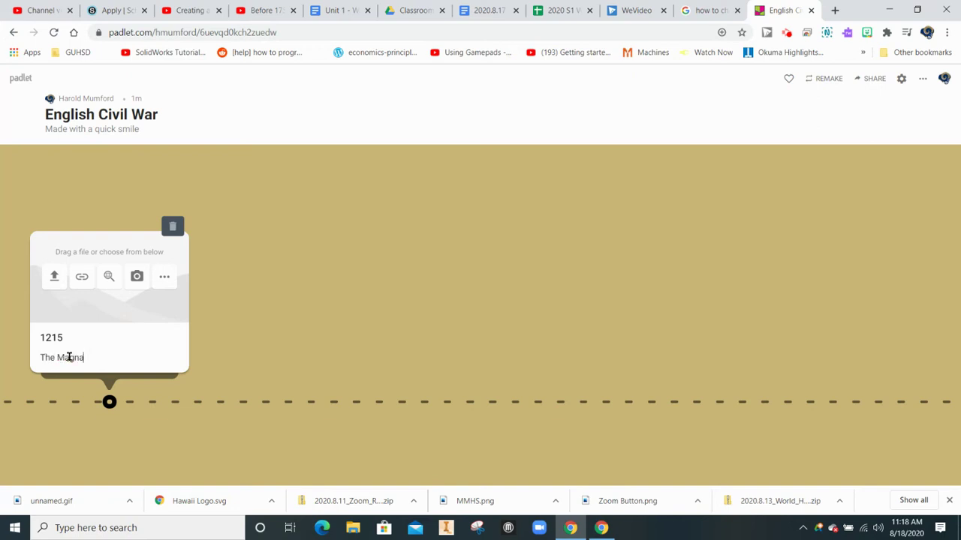
{"action": "type", "text": "arta establishes Parl"}
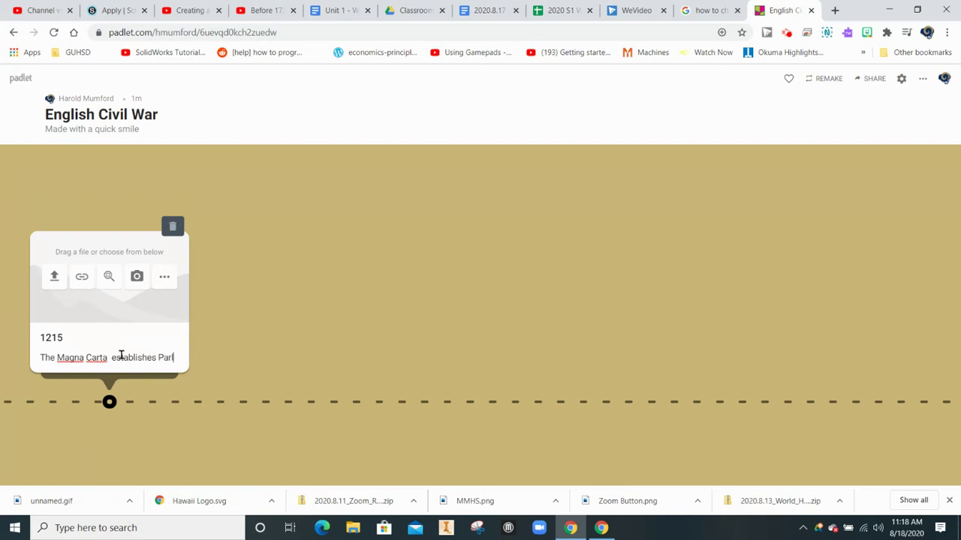
{"action": "type", "text": "iament"}
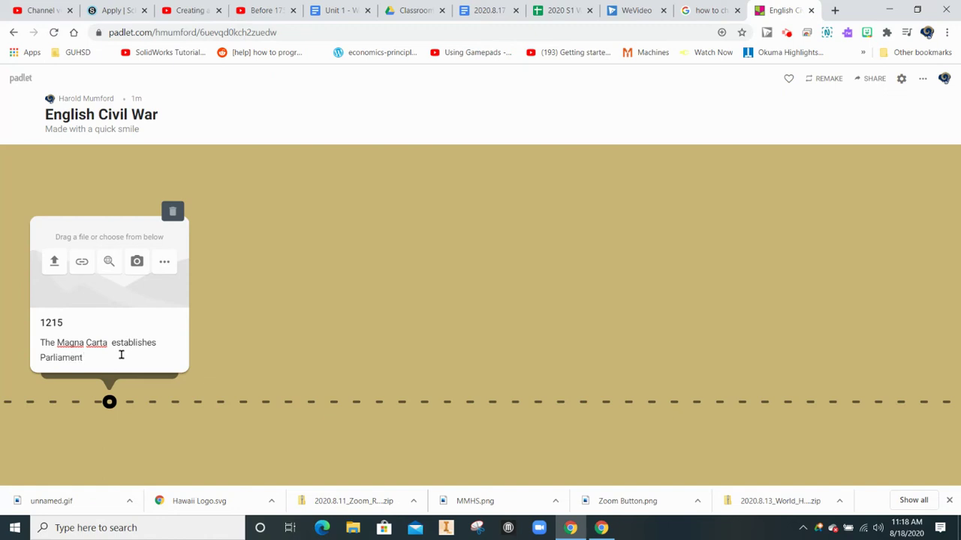
Open the post's web image search and search for 'Magna Carta'.
{"action": "left_click", "coordinate": [137, 263]}
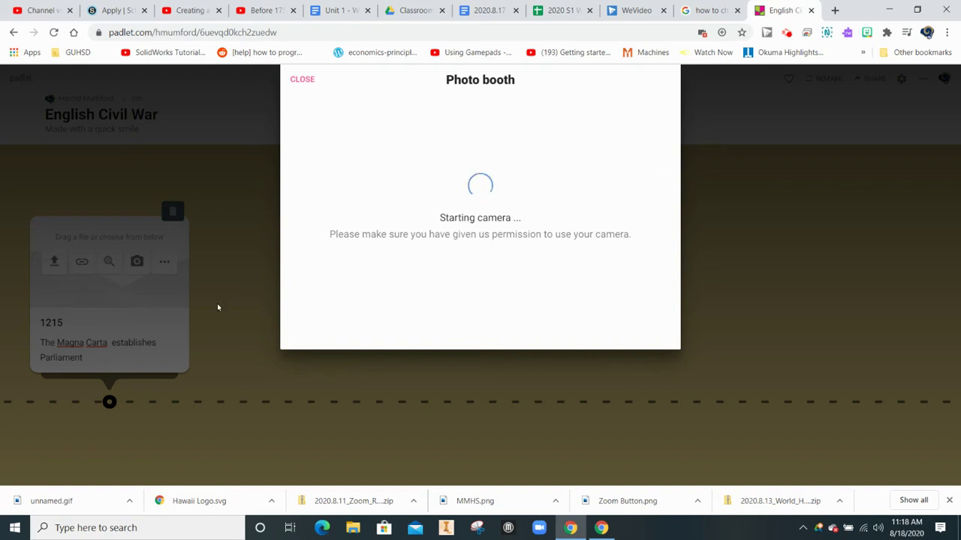
{"action": "left_click", "coordinate": [304, 80]}
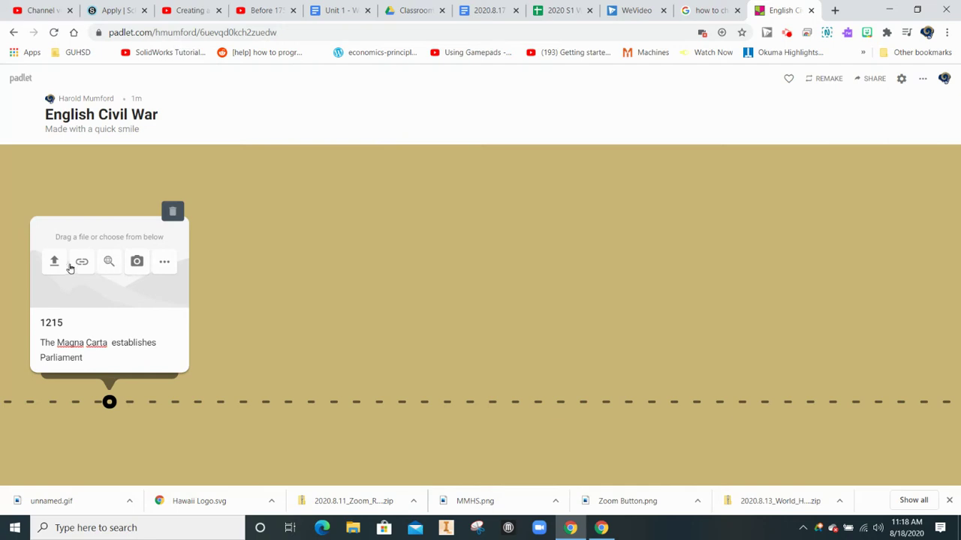
{"action": "left_click", "coordinate": [165, 265]}
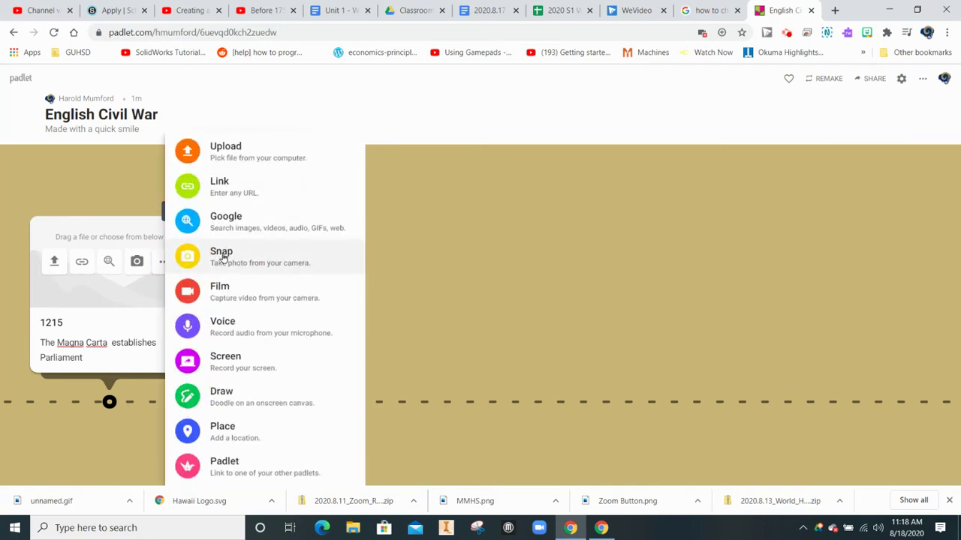
{"action": "left_click", "coordinate": [278, 224]}
{"action": "left_click", "coordinate": [794, 106]}
{"action": "key", "text": "BackSpace"}
{"action": "key", "text": "BackSpace"}
{"action": "key", "text": "BackSpace"}
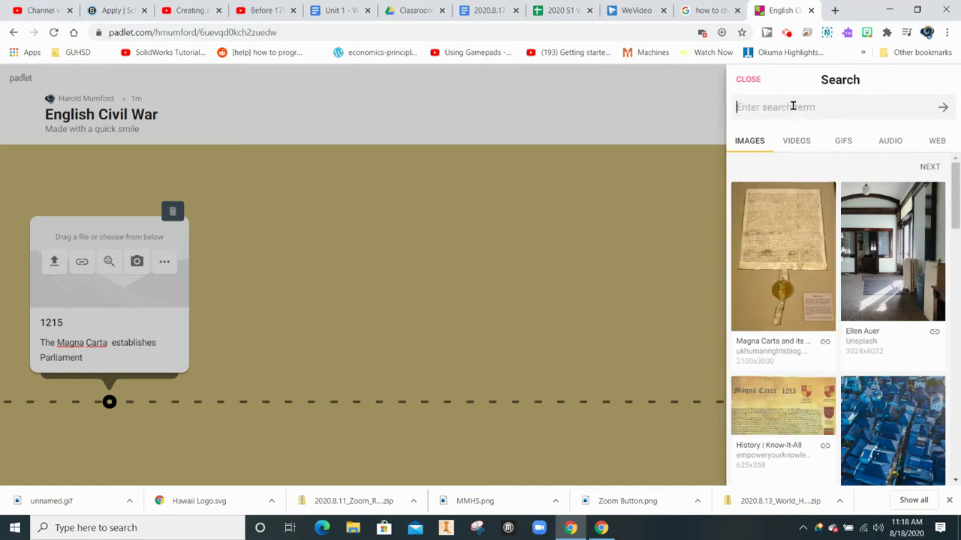
{"action": "type", "text": "Magna Carta"}
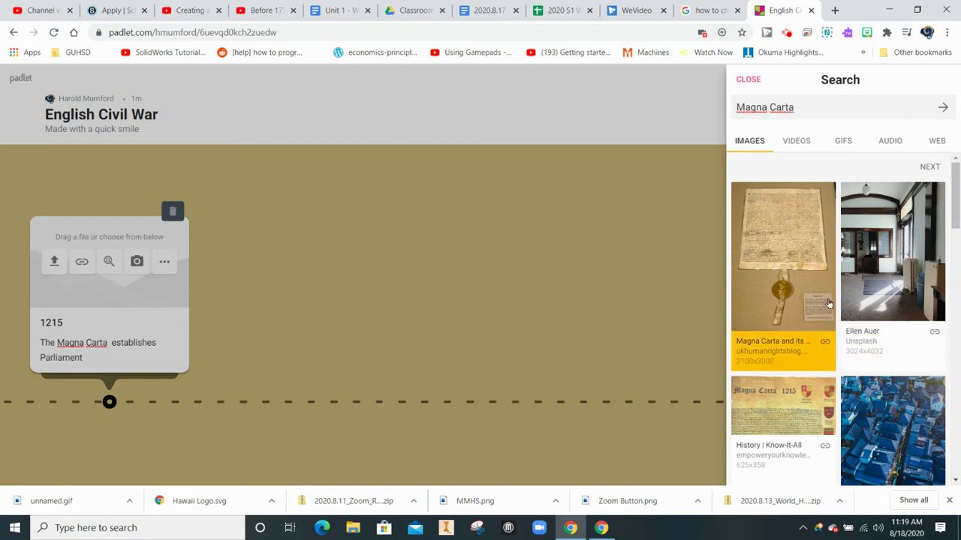
Attach the first Magna Carta image to the 1215 post, start a second post, and return to Docs.
{"action": "left_click", "coordinate": [783, 235]}
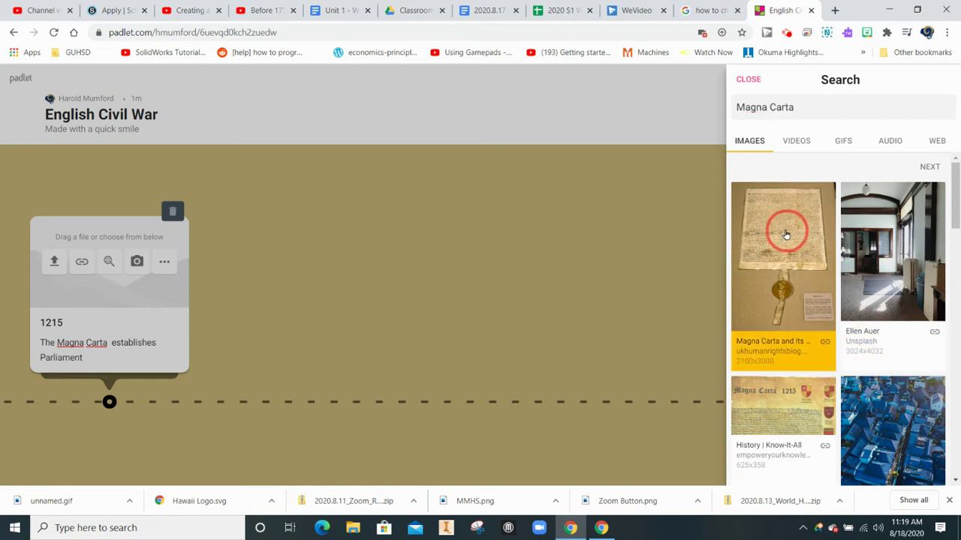
{"action": "mouse_move", "coordinate": [785, 235]}
{"action": "left_mouse_down"}
{"action": "mouse_move", "coordinate": [119, 265]}
{"action": "mouse_move", "coordinate": [796, 251]}
{"action": "left_mouse_up"}
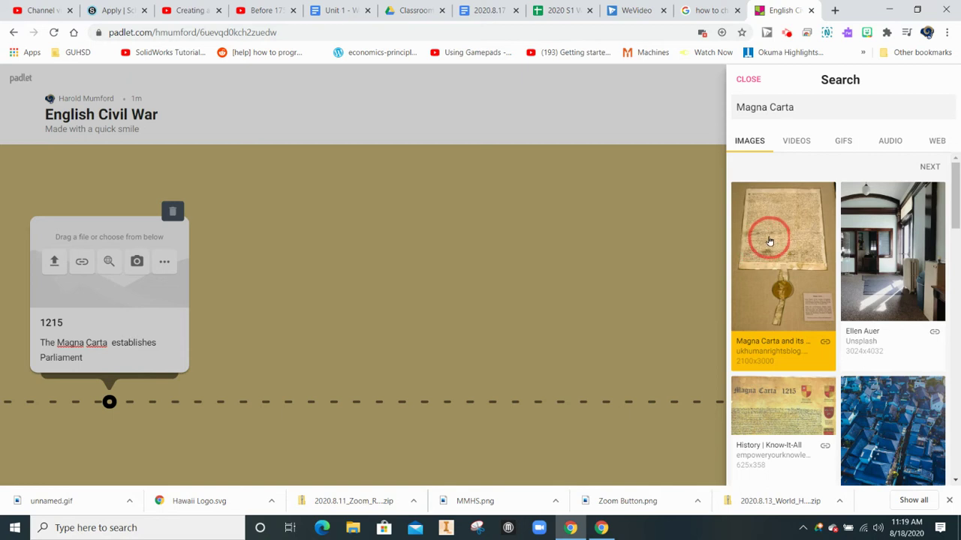
{"action": "left_click_drag", "start_coordinate": [795, 252], "coordinate": [769, 239]}
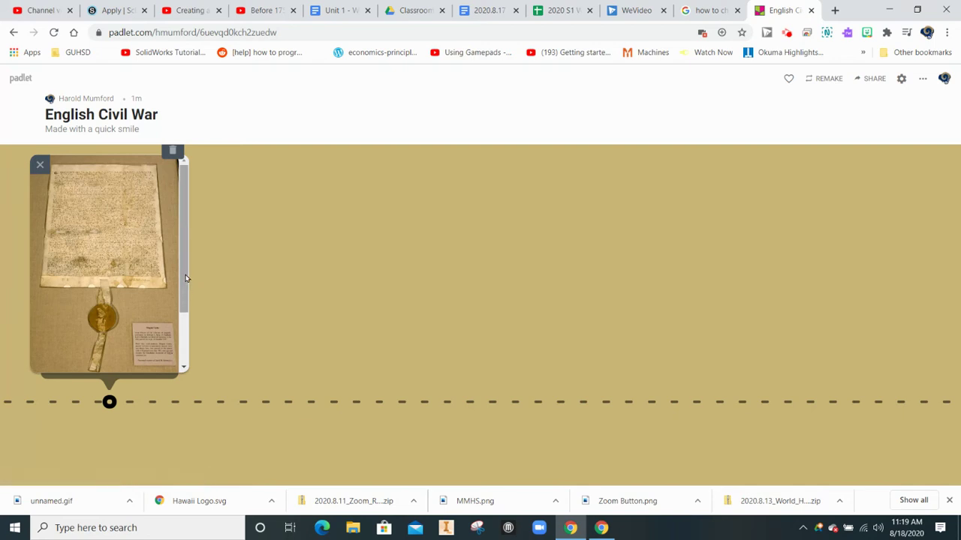
{"action": "mouse_move", "coordinate": [185, 276]}
{"action": "left_mouse_down"}
{"action": "mouse_move", "coordinate": [180, 324]}
{"action": "mouse_move", "coordinate": [190, 253]}
{"action": "mouse_move", "coordinate": [181, 352]}
{"action": "left_mouse_up"}
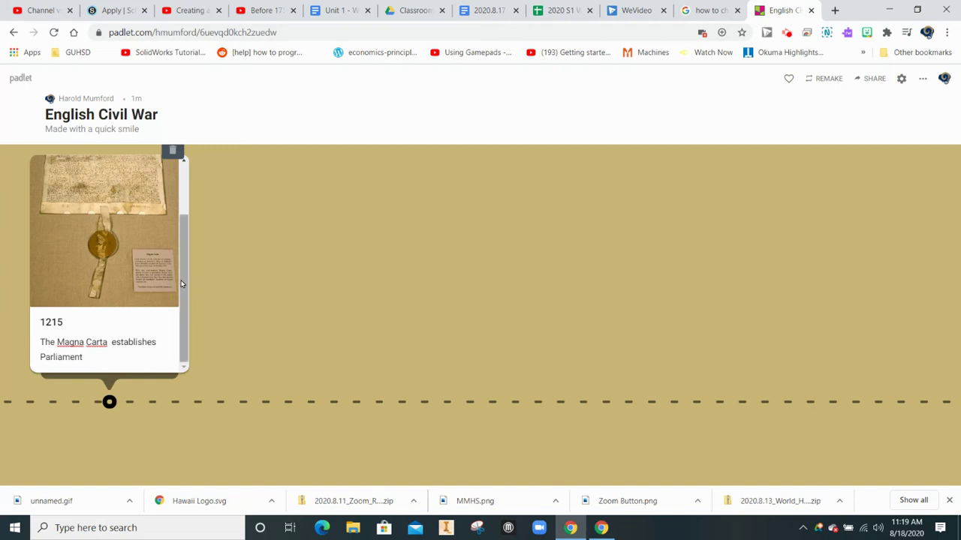
{"action": "left_click_drag", "start_coordinate": [183, 280], "coordinate": [194, 221]}
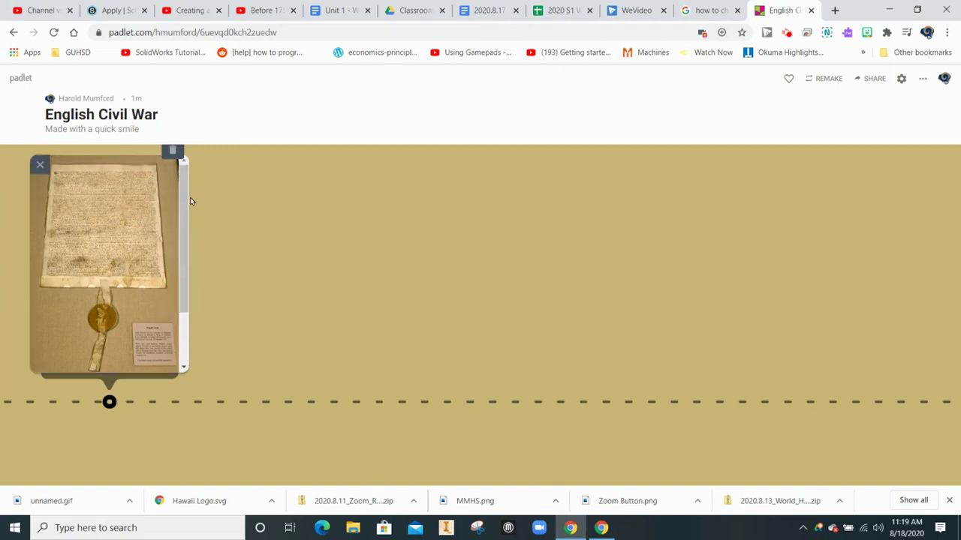
{"action": "mouse_move", "coordinate": [187, 188]}
{"action": "left_mouse_down"}
{"action": "mouse_move", "coordinate": [185, 289]}
{"action": "mouse_move", "coordinate": [188, 189]}
{"action": "left_mouse_up"}
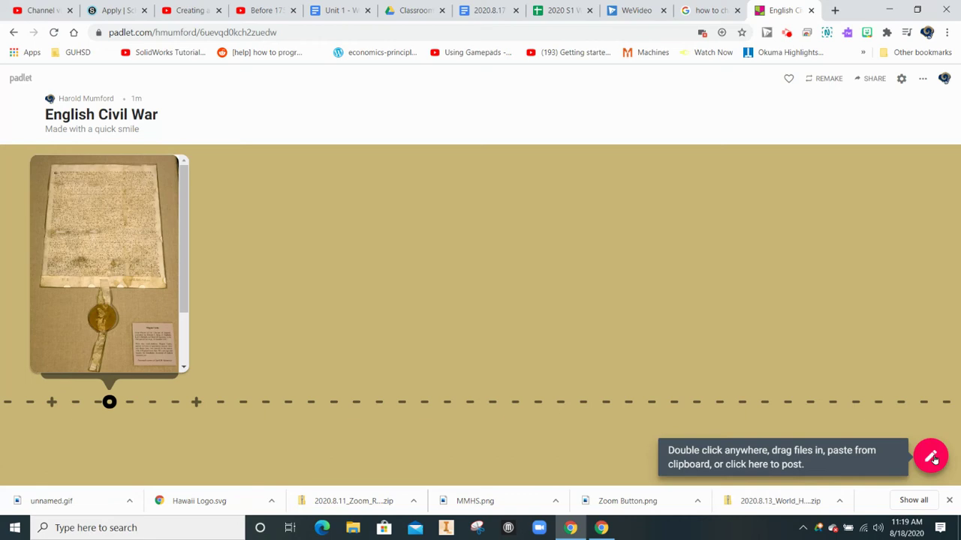
{"action": "left_click", "coordinate": [931, 456]}
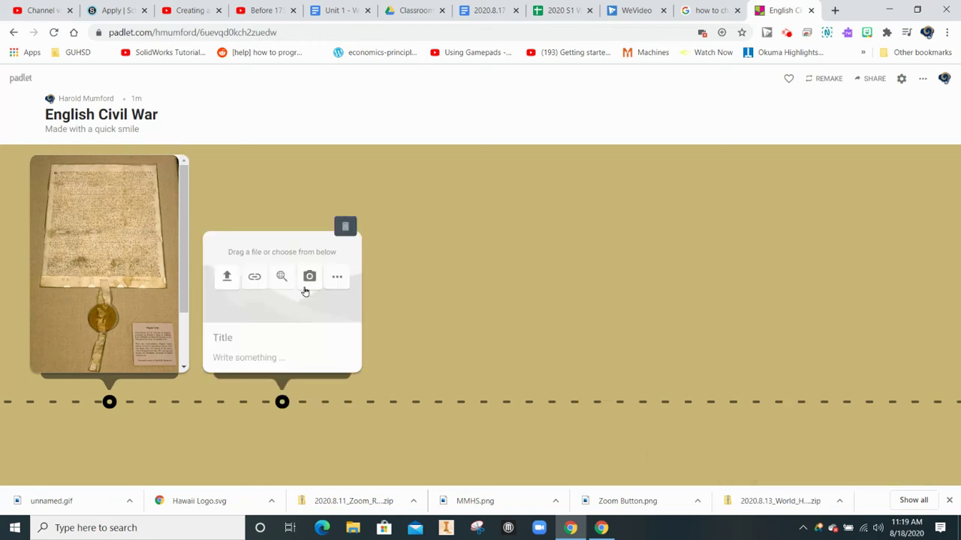
{"action": "left_click", "coordinate": [339, 12]}
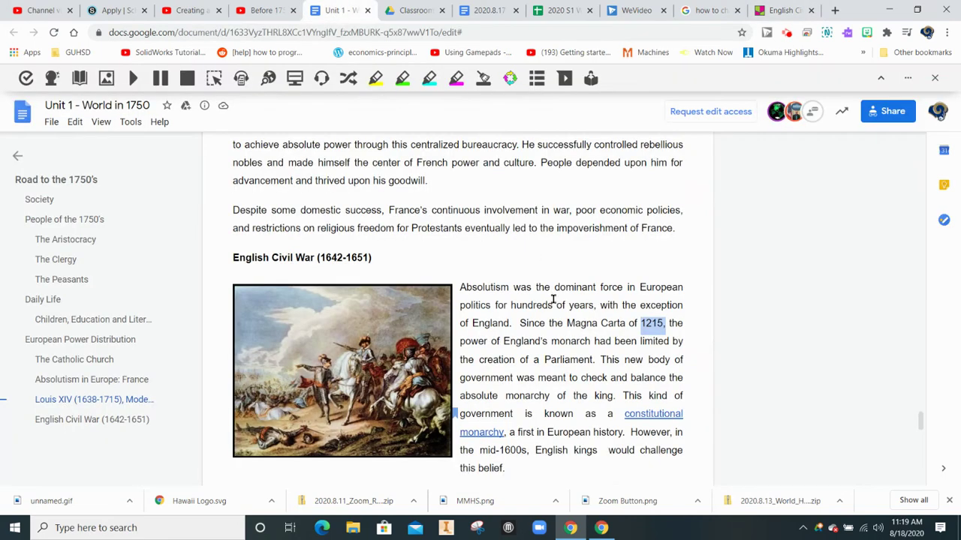
{"action": "scroll", "coordinate": [552, 295], "scroll_direction": "down", "scroll_amount": 3}
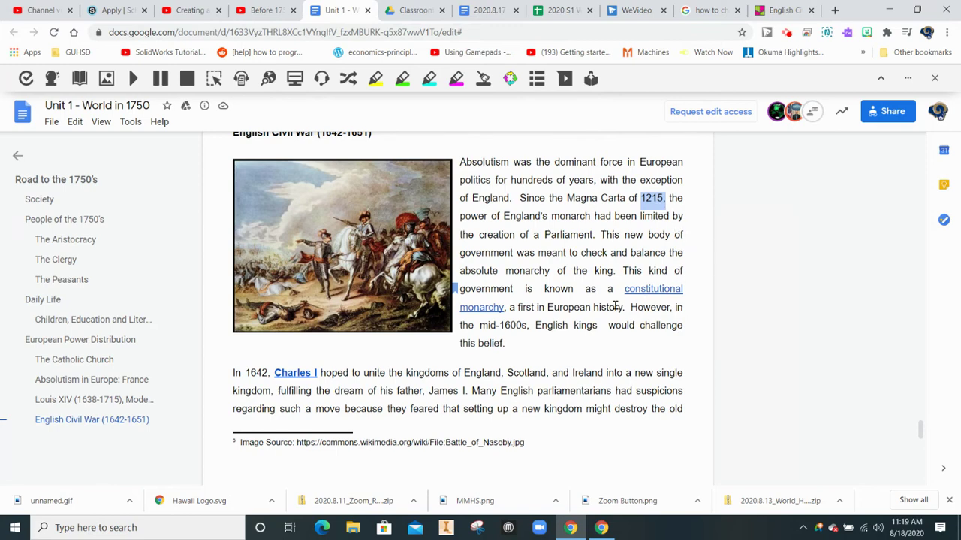
{"action": "left_click", "coordinate": [252, 373]}
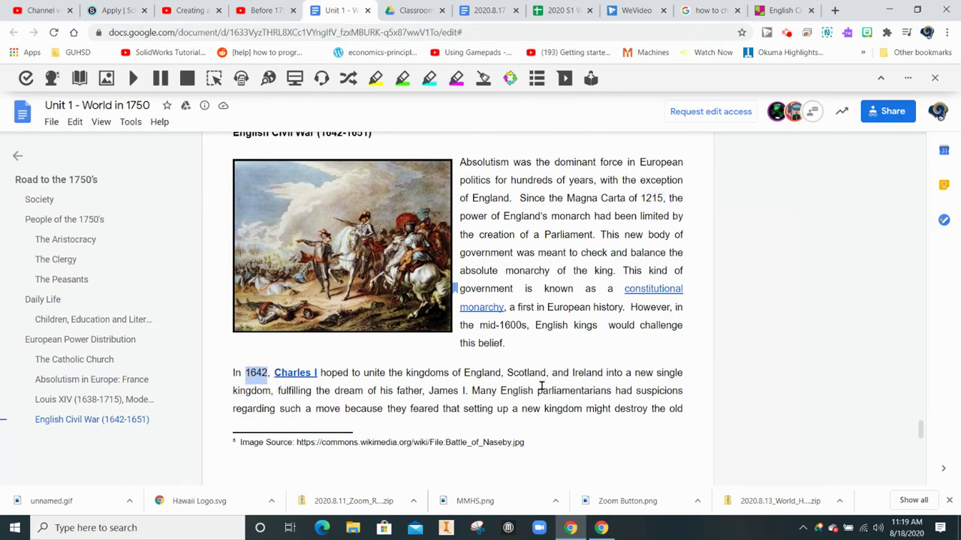
{"action": "scroll", "coordinate": [545, 385], "scroll_direction": "down", "scroll_amount": 1}
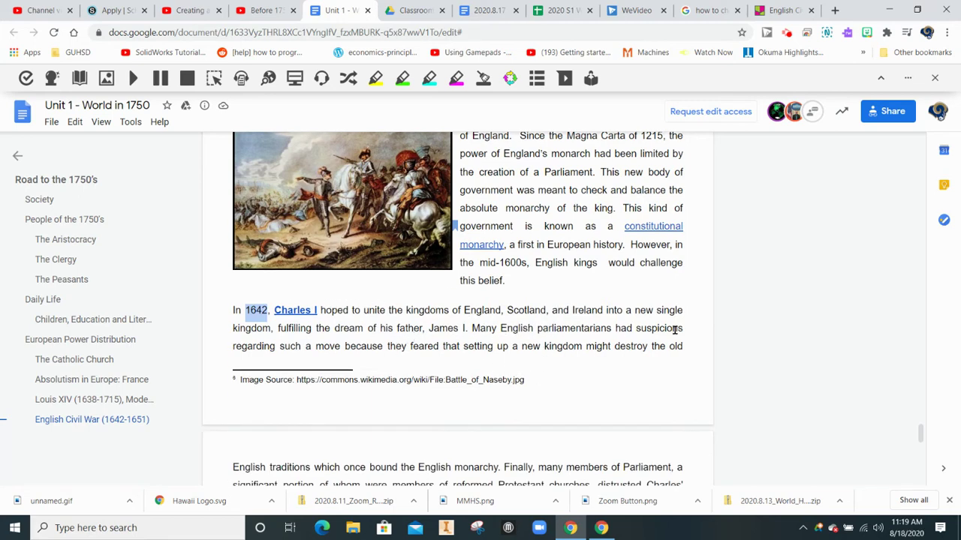
{"action": "scroll", "coordinate": [679, 331], "scroll_direction": "down", "scroll_amount": 1}
{"action": "scroll", "coordinate": [683, 332], "scroll_direction": "down", "scroll_amount": 1}
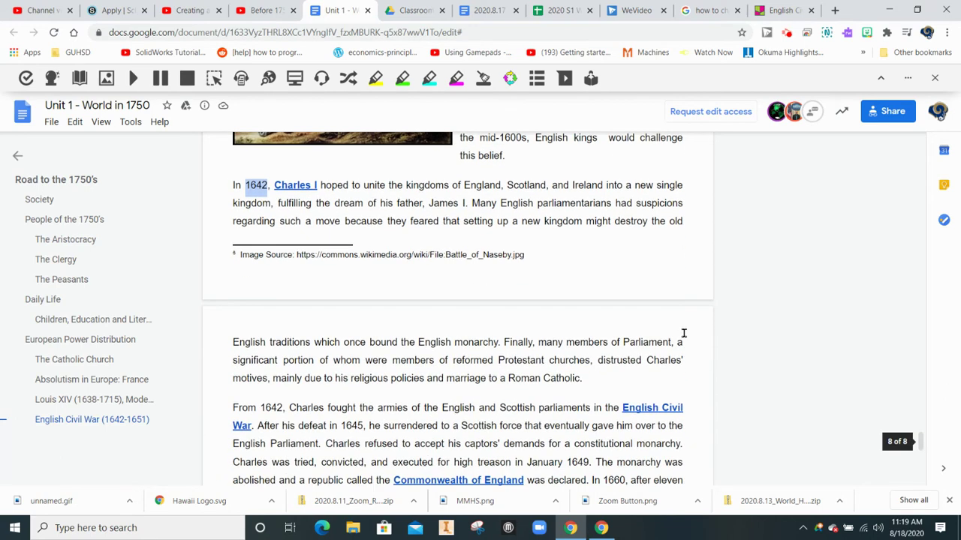
{"action": "scroll", "coordinate": [682, 333], "scroll_direction": "up", "scroll_amount": 1}
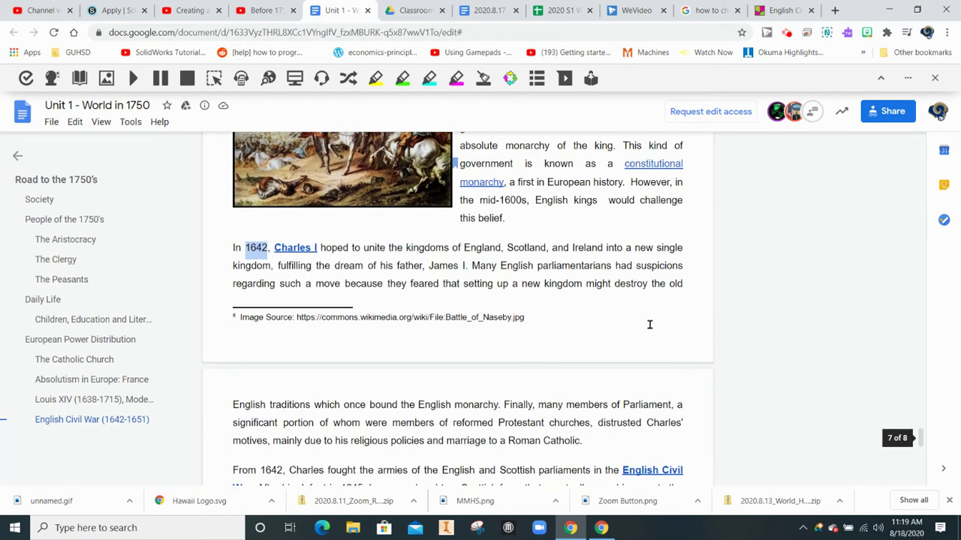
Title the second English Civil War post 1642 and launch the screen capture utility.
{"action": "left_click", "coordinate": [783, 17]}
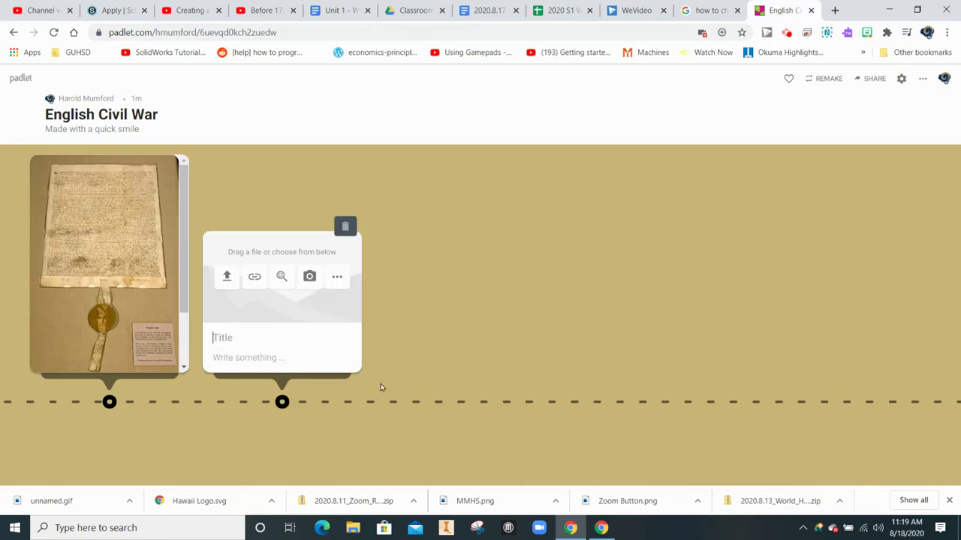
{"action": "left_click", "coordinate": [246, 338]}
{"action": "type", "text": "1642"}
{"action": "left_click", "coordinate": [253, 350]}
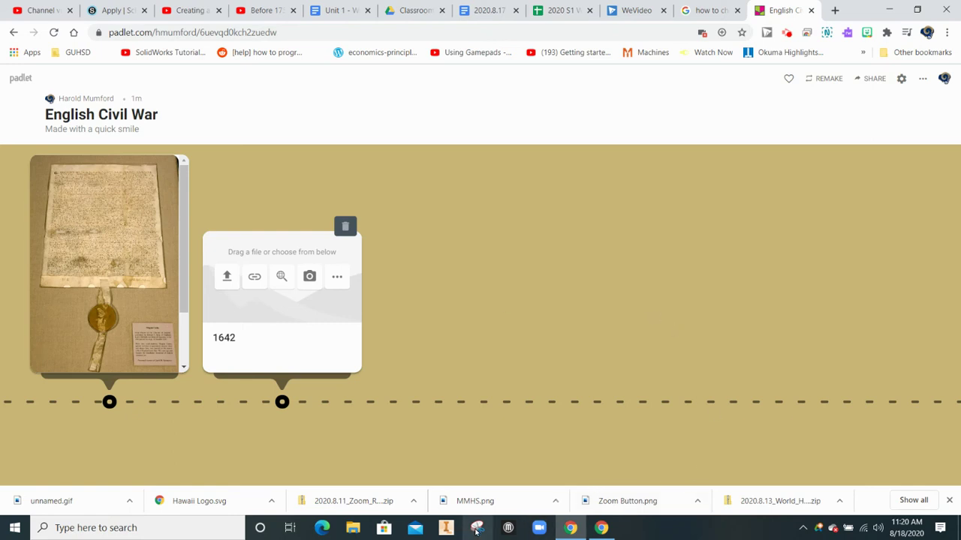
{"action": "left_click", "coordinate": [476, 528]}
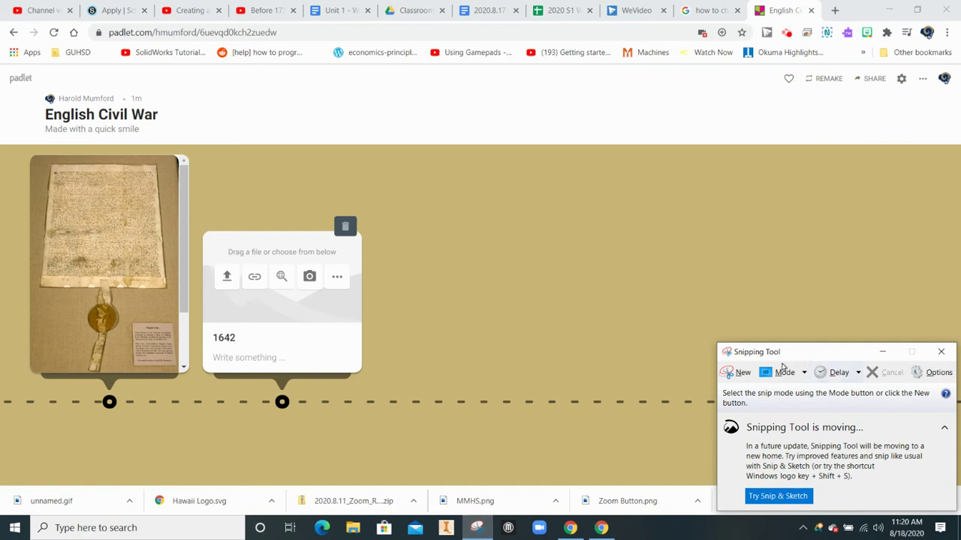
Capture the whole Padlet browser window with Snipping Tool.
{"action": "left_click", "coordinate": [734, 372]}
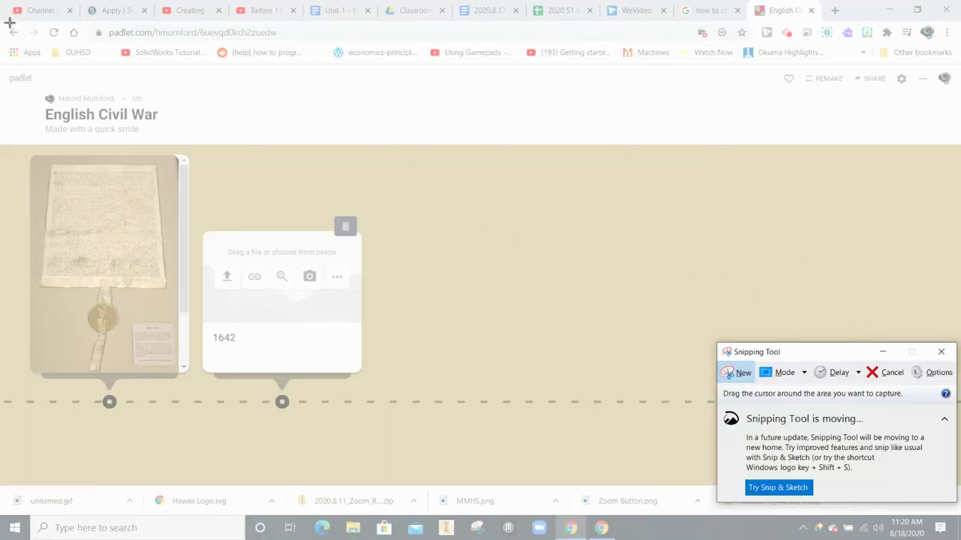
{"action": "mouse_move", "coordinate": [4, 21]}
{"action": "left_mouse_down"}
{"action": "mouse_move", "coordinate": [385, 470]}
{"action": "mouse_move", "coordinate": [959, 482]}
{"action": "left_mouse_up"}
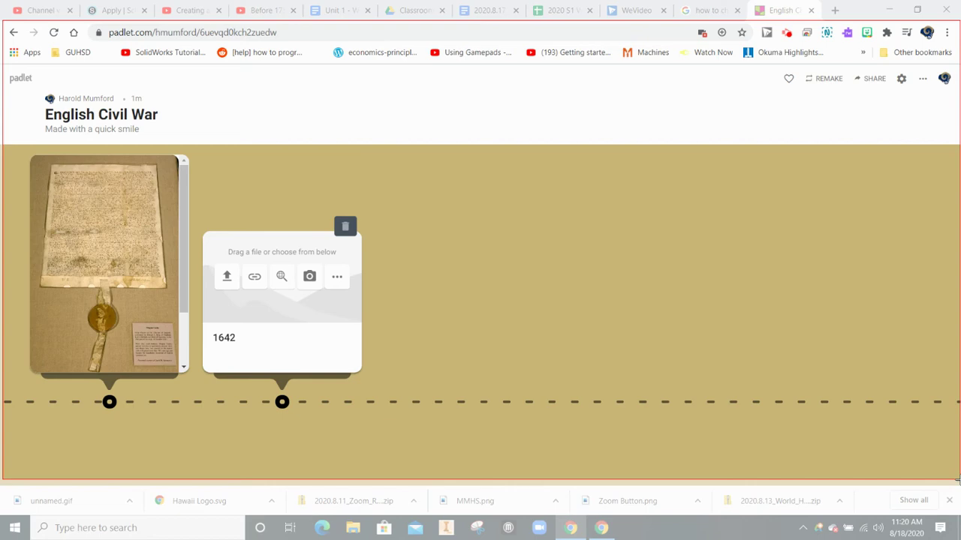
{"action": "left_click_drag", "start_coordinate": [957, 480], "coordinate": [957, 480]}
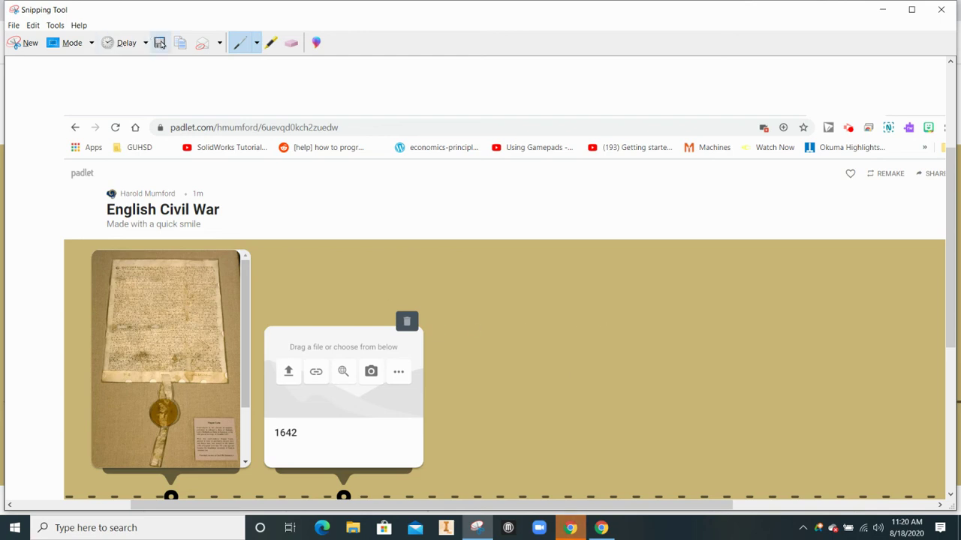
Save the capture as ETL in Downloads, then minimize it and switch to the Schoology tab.
{"action": "left_click", "coordinate": [159, 44]}
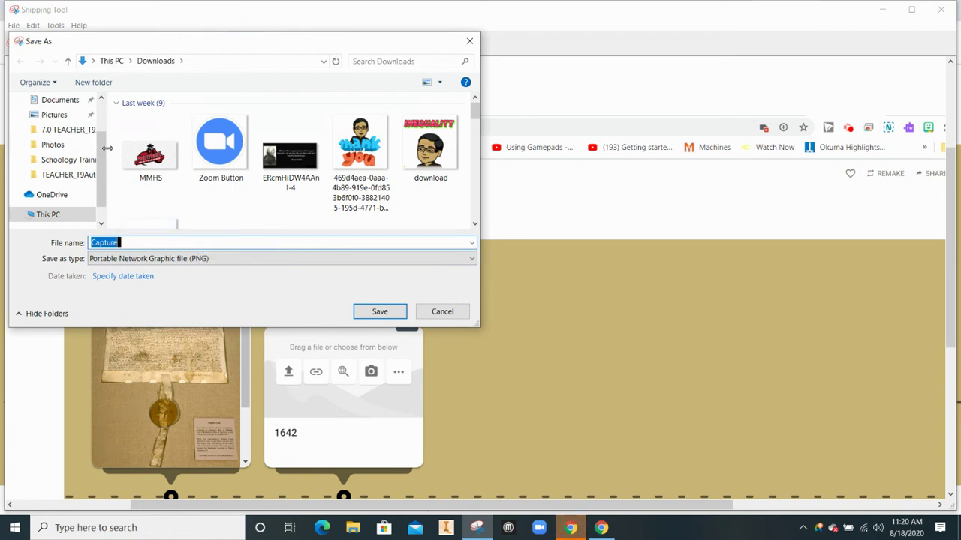
{"action": "left_click_drag", "start_coordinate": [102, 147], "coordinate": [104, 152]}
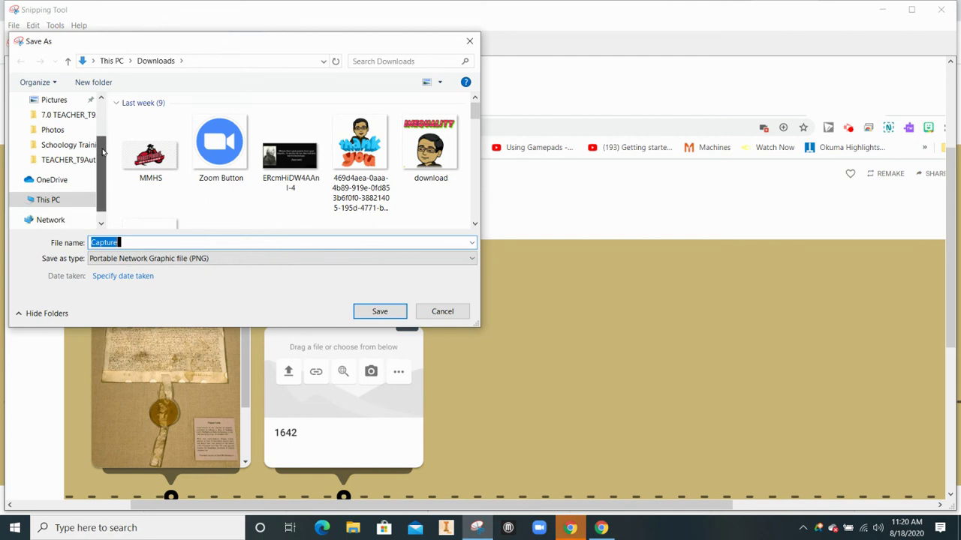
{"action": "left_click_drag", "start_coordinate": [135, 243], "coordinate": [83, 241]}
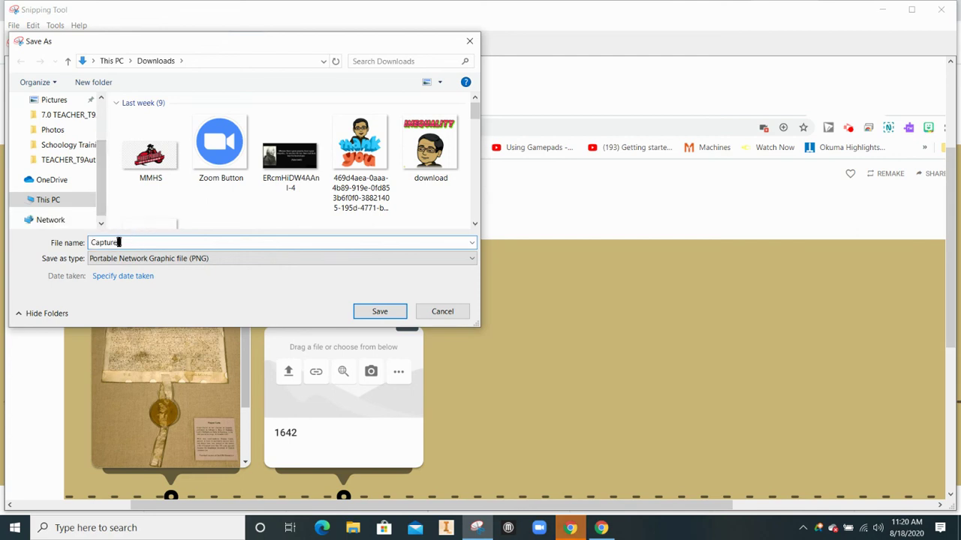
{"action": "type", "text": "E"}
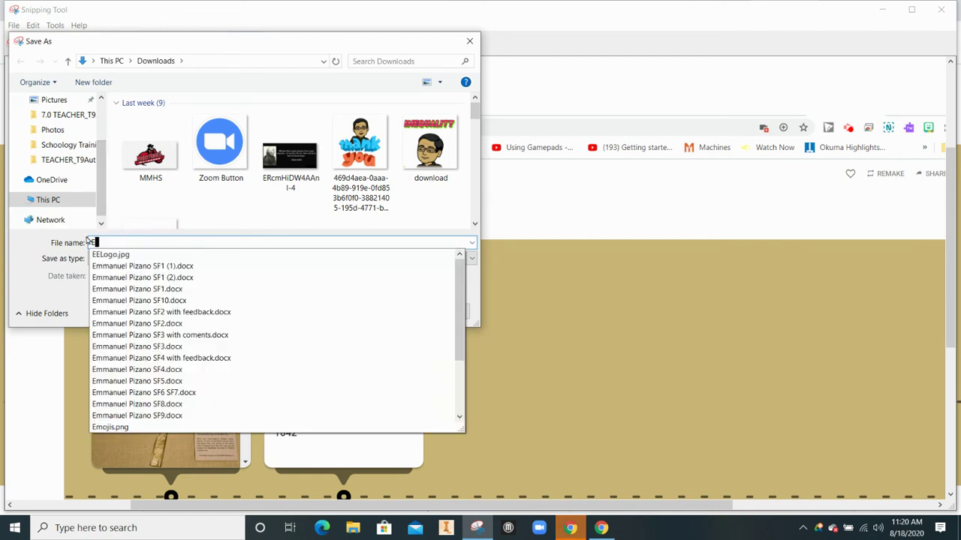
{"action": "type", "text": "TL"}
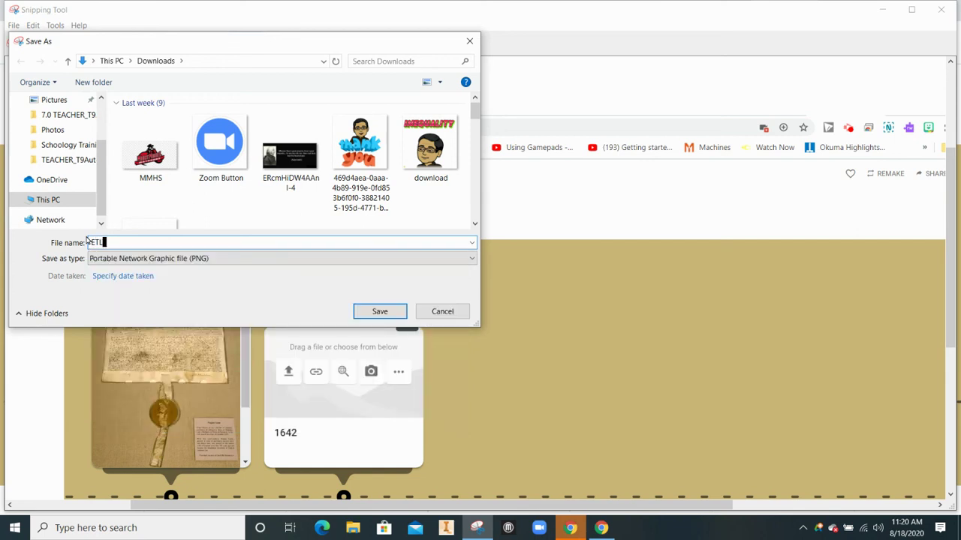
{"action": "left_click", "coordinate": [397, 313]}
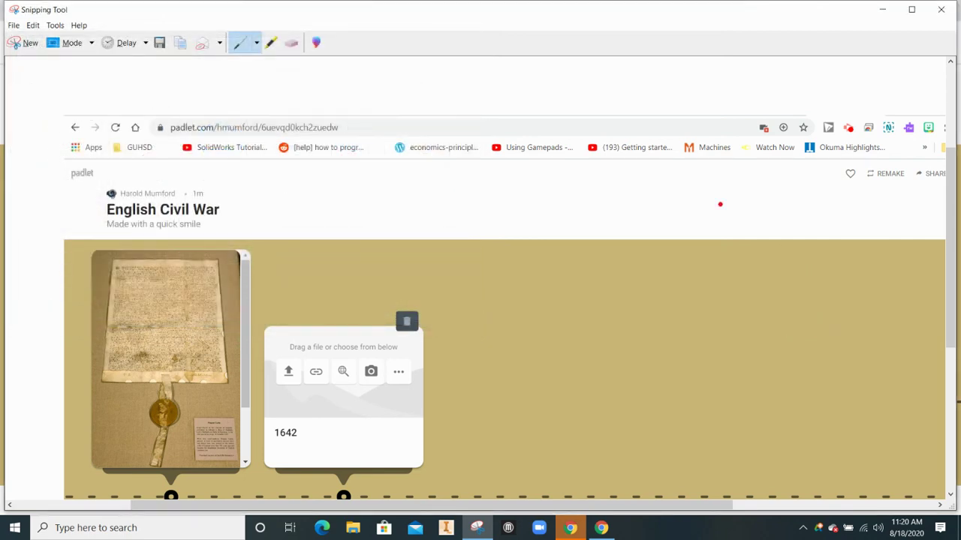
{"action": "left_click", "coordinate": [882, 9]}
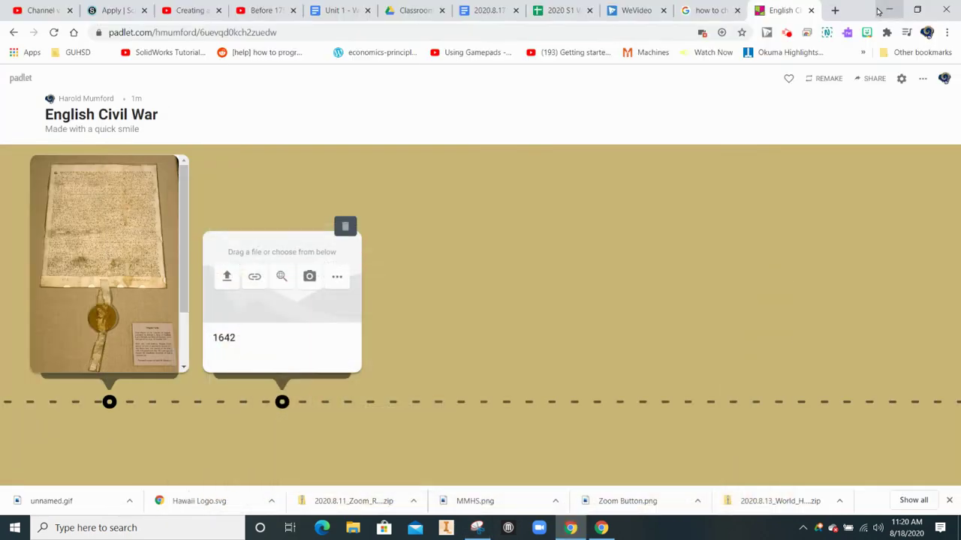
{"action": "left_click", "coordinate": [116, 11]}
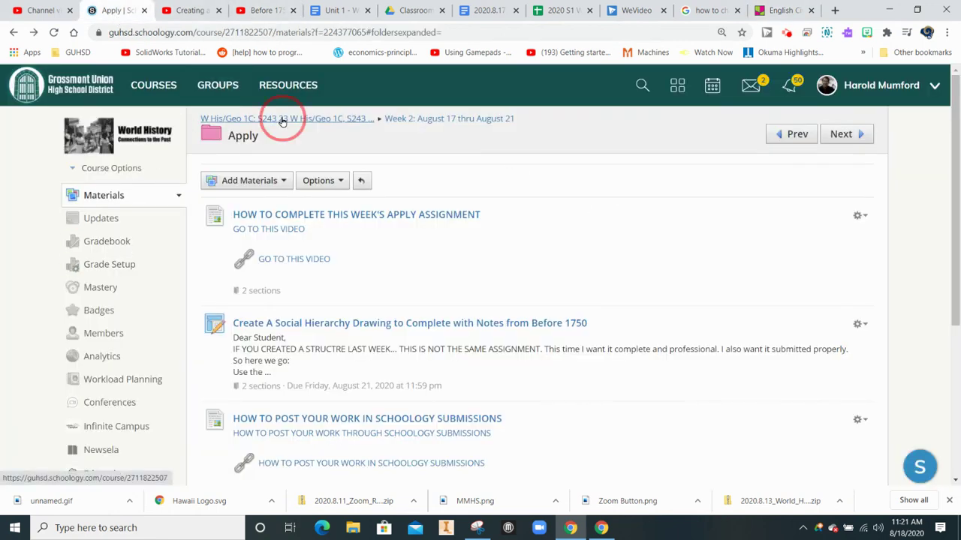
Go to the course materials page, expand Week 2, and reposition its Experiment subfolder.
{"action": "left_click", "coordinate": [280, 120]}
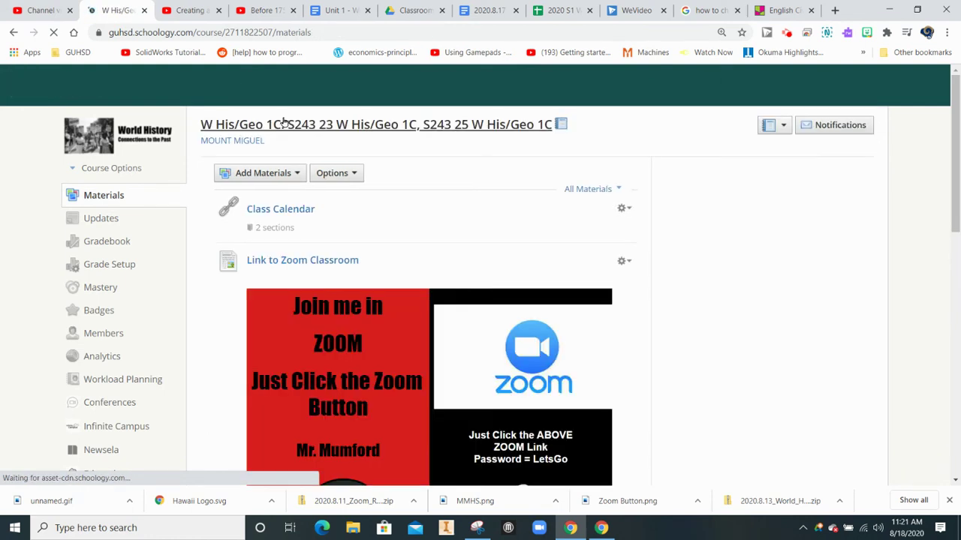
{"action": "scroll", "coordinate": [733, 259], "scroll_direction": "down", "scroll_amount": 2}
{"action": "scroll", "coordinate": [733, 259], "scroll_direction": "down", "scroll_amount": 3}
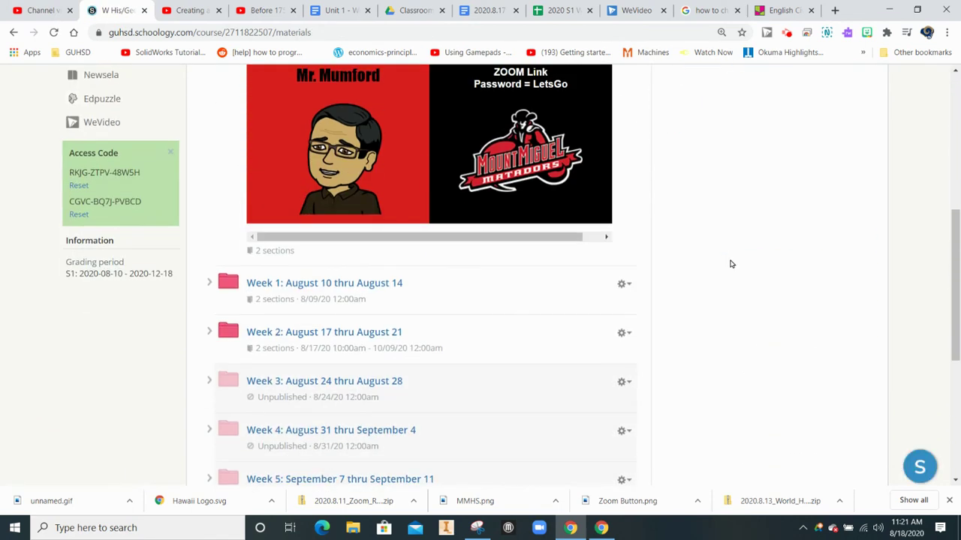
{"action": "scroll", "coordinate": [730, 263], "scroll_direction": "down", "scroll_amount": 1}
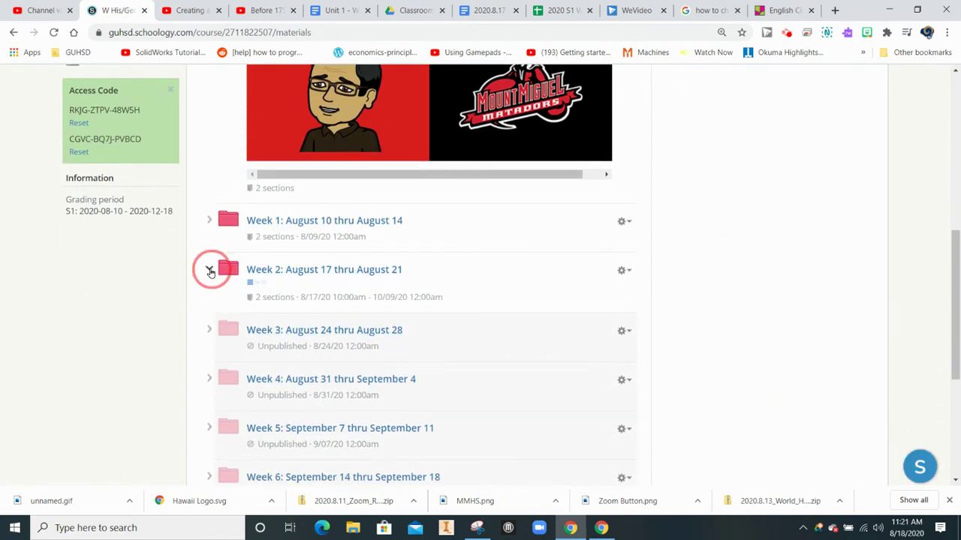
{"action": "left_click", "coordinate": [209, 270]}
{"action": "left_click_drag", "start_coordinate": [284, 321], "coordinate": [280, 346]}
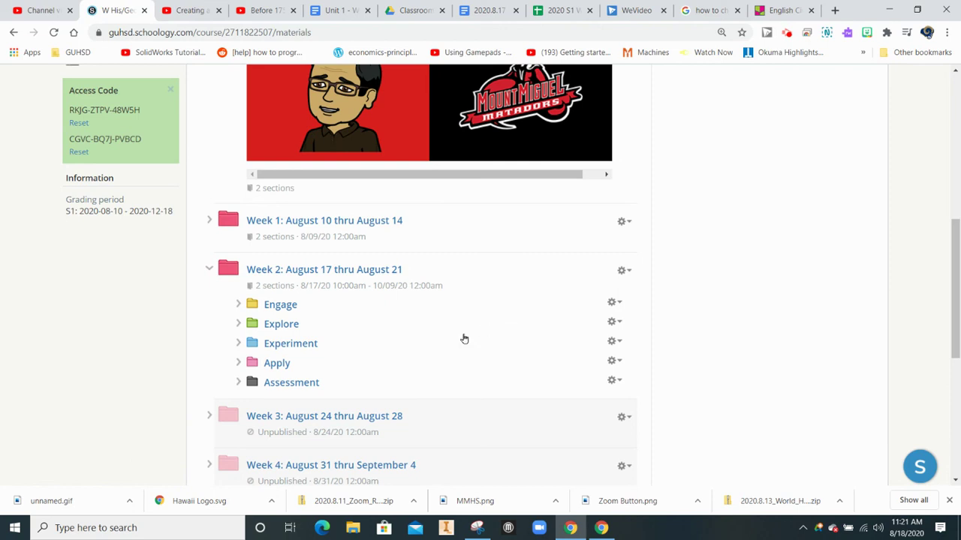
{"action": "left_click_drag", "start_coordinate": [312, 347], "coordinate": [309, 341]}
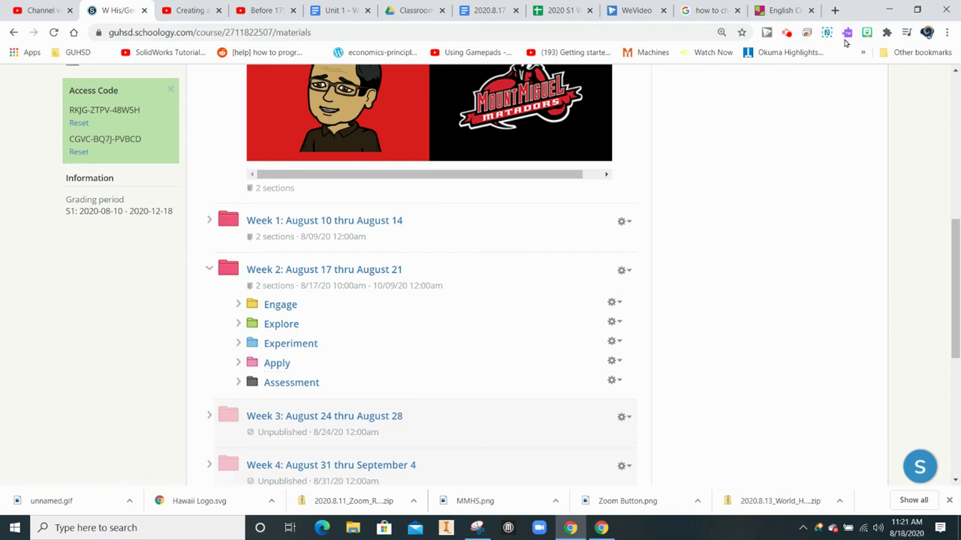